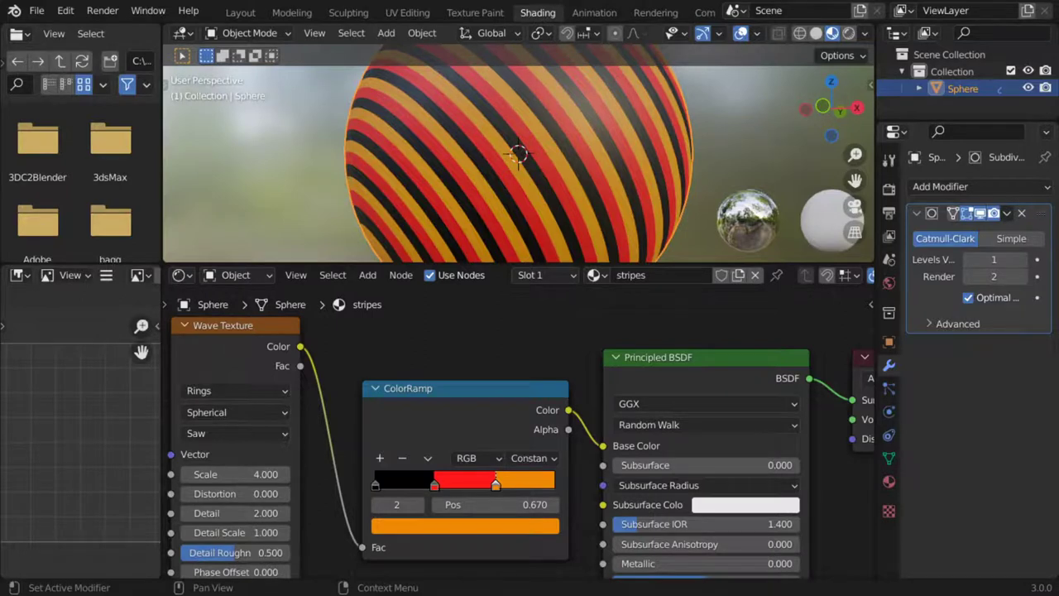
# Create a new file from the General template
pyautogui.click(36, 11)
pyautogui.moveTo(62, 30)
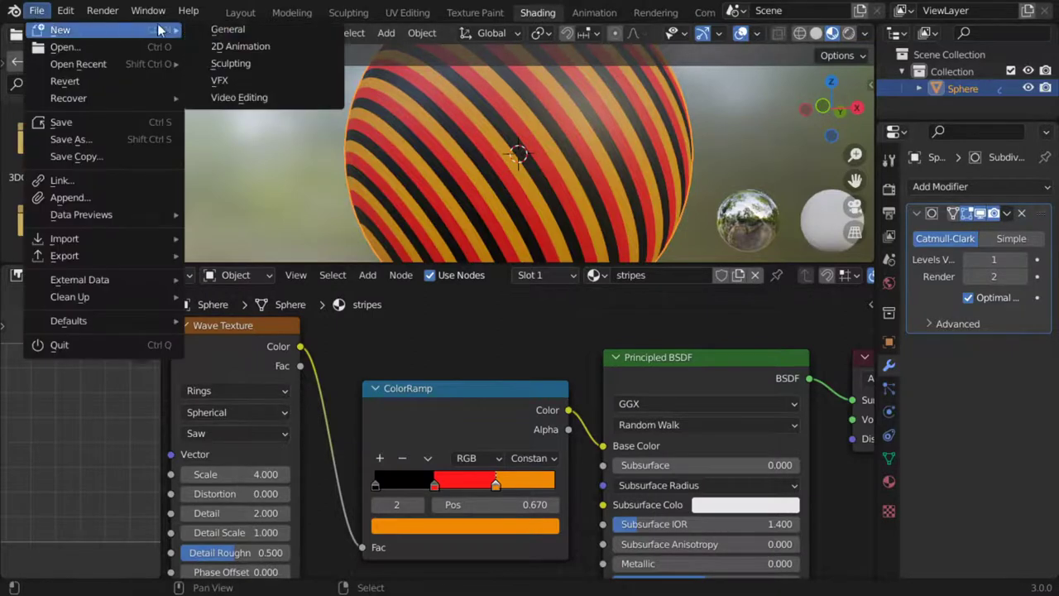
pyautogui.click(228, 29)
# Add a UV sphere at the scene's origin and shade it smooth
pyautogui.hotkey('shift', 'a')
pyautogui.moveTo(383, 253)
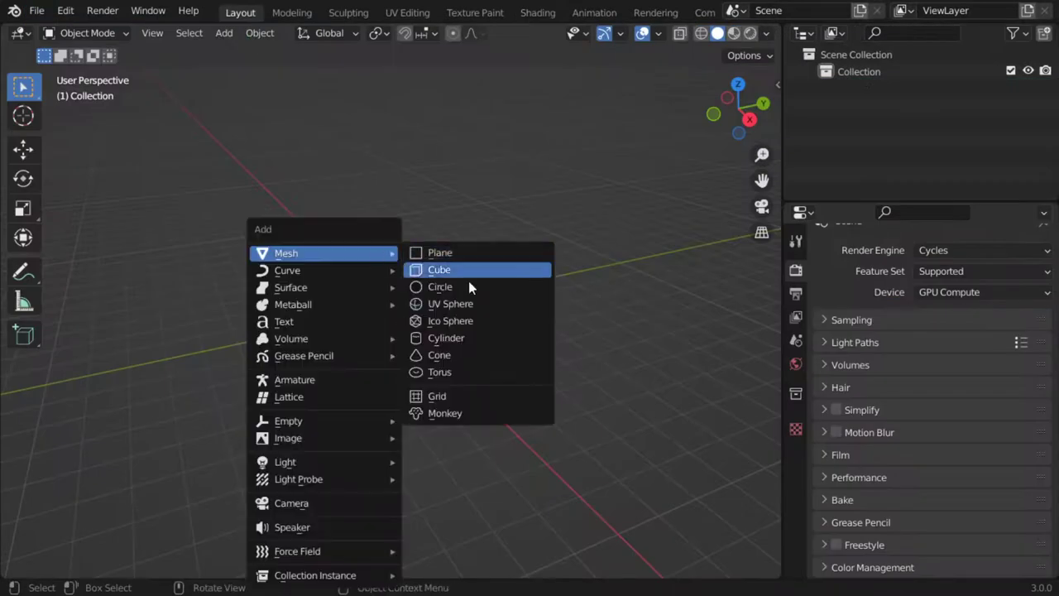
pyautogui.click(489, 308)
pyautogui.moveTo(465, 285)
pyautogui.keyDown('ctrl'); pyautogui.mouseDown(button='middle')
pyautogui.moveTo(441, 182)
pyautogui.moveTo(458, 267)
pyautogui.mouseUp(button='middle'); pyautogui.keyUp('ctrl')
pyautogui.rightClick(457, 274)
pyautogui.click(458, 269)
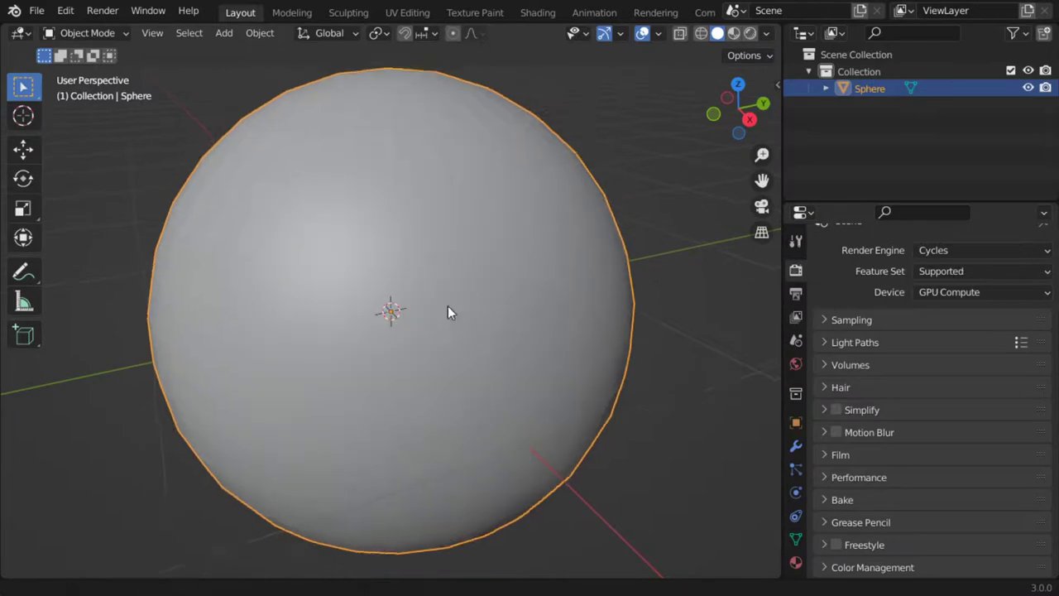
# Add a Subdivision Surface modifier to the sphere
pyautogui.scroll(-2, 447, 305)
pyautogui.click(795, 447)
pyautogui.click(893, 266)
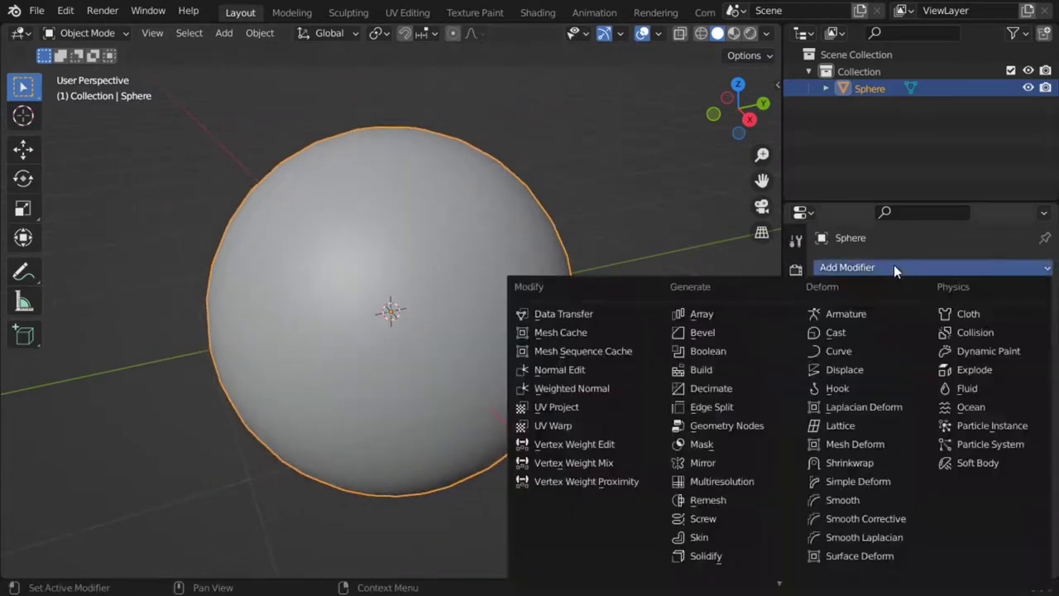
pyautogui.scroll(-3, 716, 507)
pyautogui.scroll(-1, 728, 503)
pyautogui.click(750, 499)
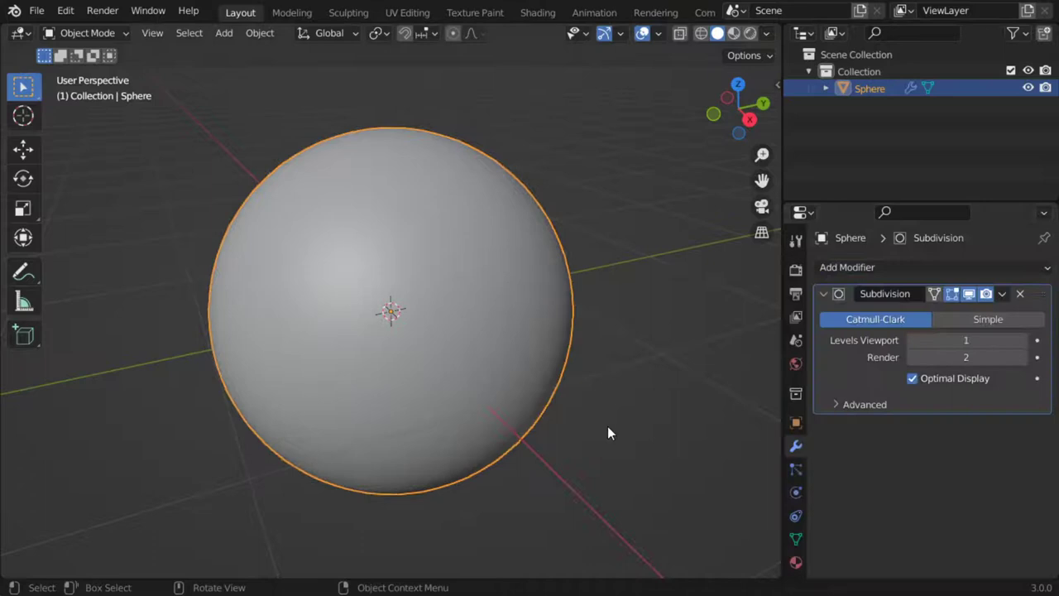
# Switch to the Shading workspace and create a new material named "stripes" on the sphere
pyautogui.click(537, 13)
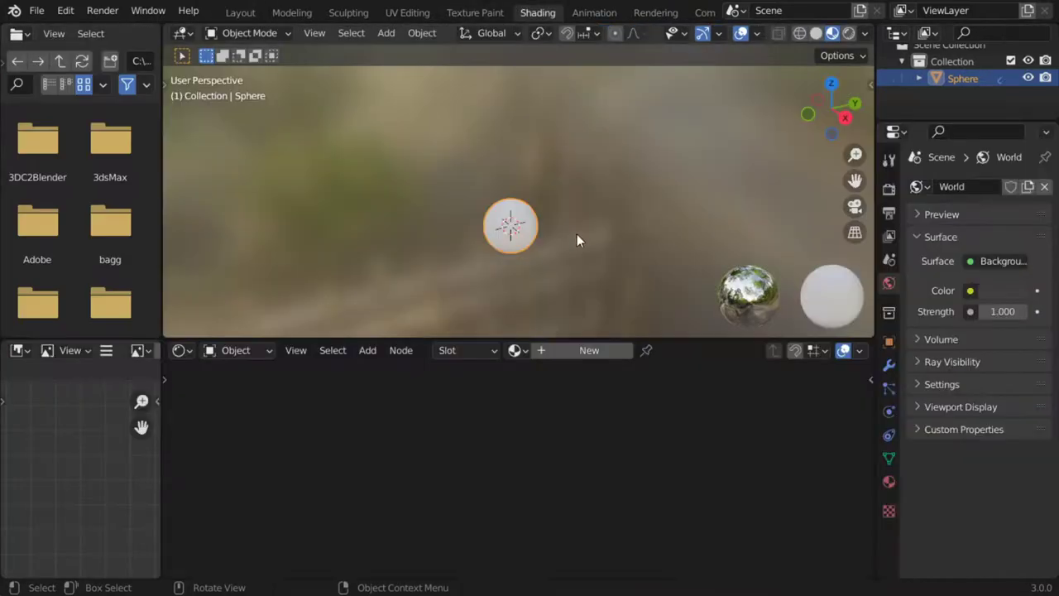
pyautogui.press('KP_Decimal')
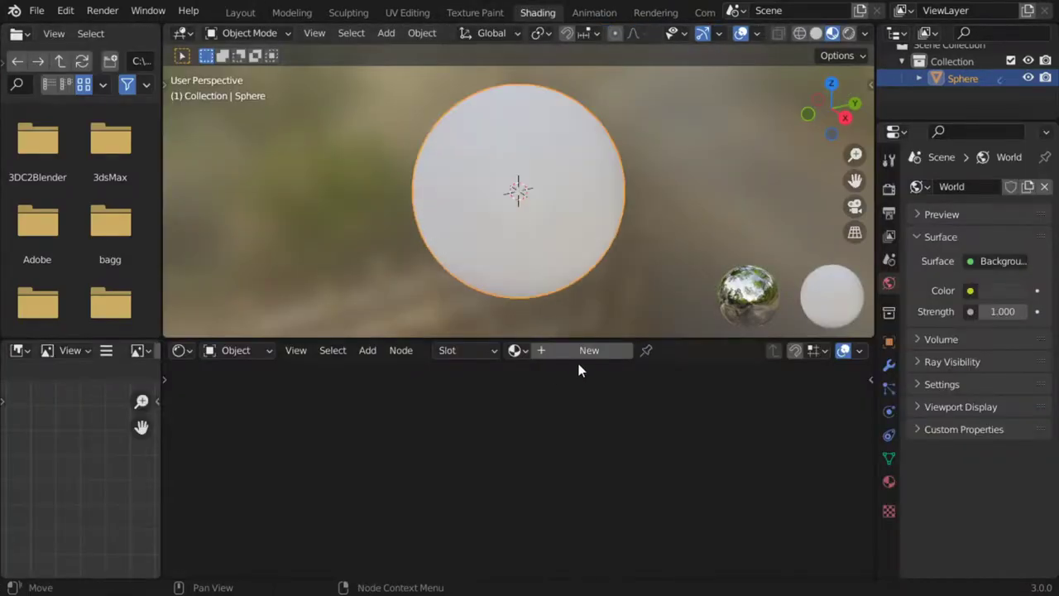
pyautogui.click(579, 350)
pyautogui.scroll(1, 584, 418)
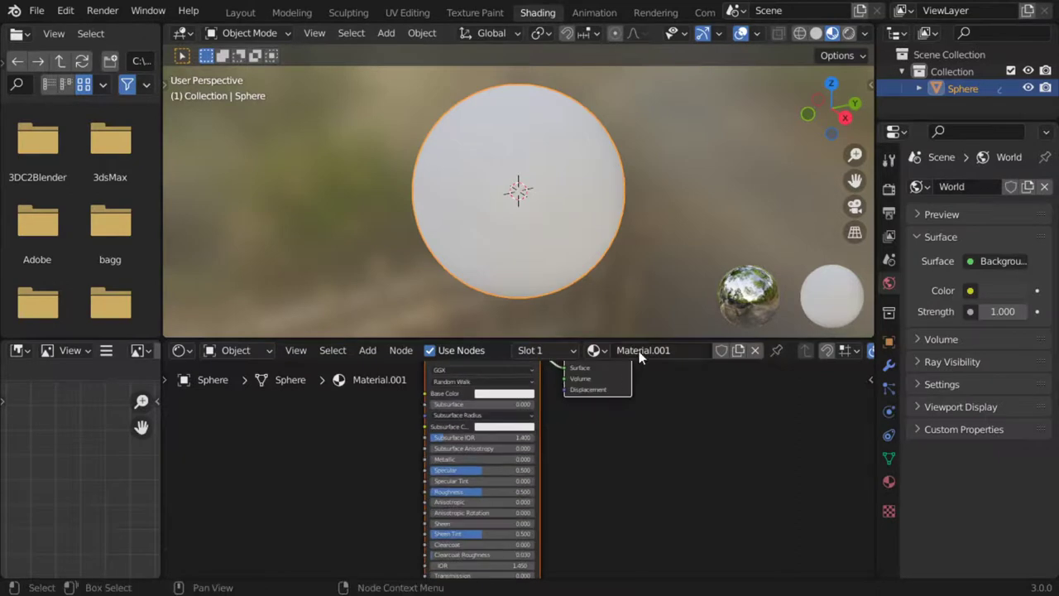
pyautogui.write('stripes')
pyautogui.press('Return')
# Add a Wave Texture node ahead of the Principled BSDF, leaving a gap between the two nodes
pyautogui.moveTo(554, 426); pyautogui.dragTo(670, 469, button='middle')
pyautogui.hotkey('shift', 'a')
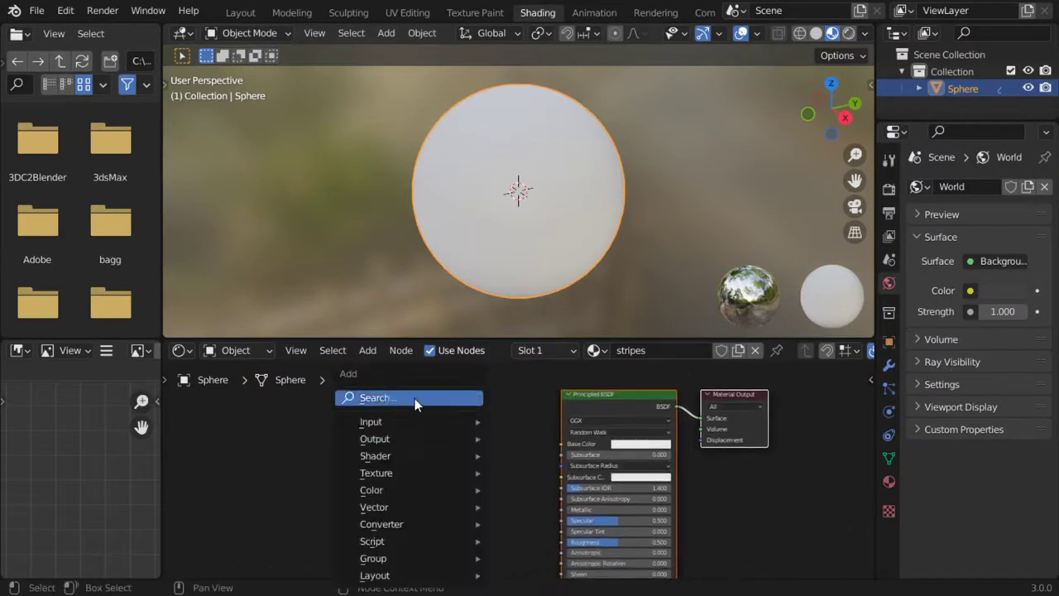
pyautogui.click(415, 398)
pyautogui.write('wave')
pyautogui.press('Return')
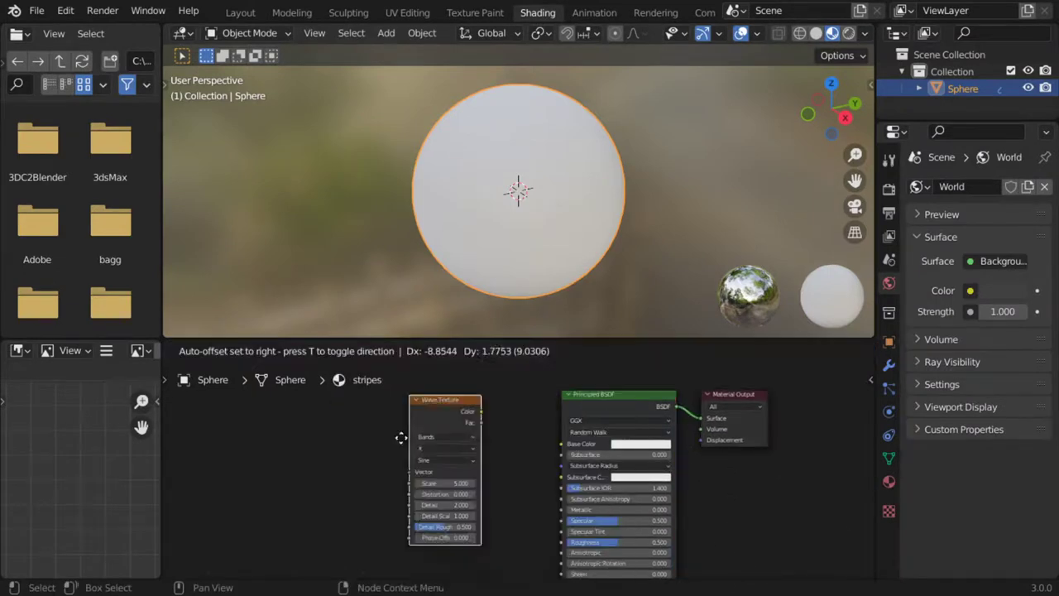
pyautogui.click(353, 488)
# Add a ColorRamp node between the Wave Texture and the Principled BSDF
pyautogui.hotkey('shift', 'a')
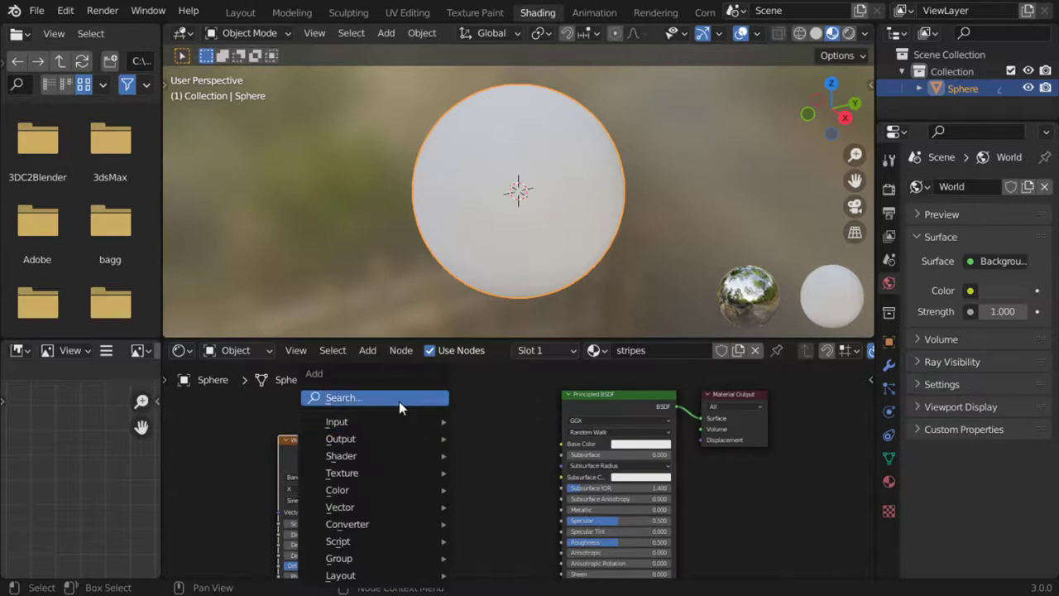
pyautogui.click(398, 401)
pyautogui.write('color')
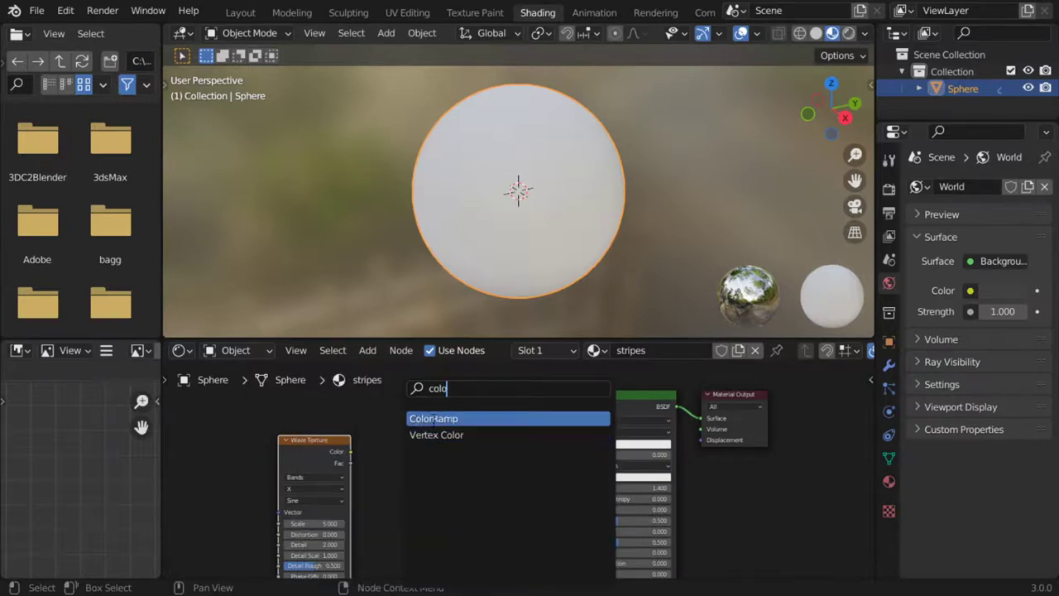
pyautogui.press('Return')
pyautogui.click(430, 453)
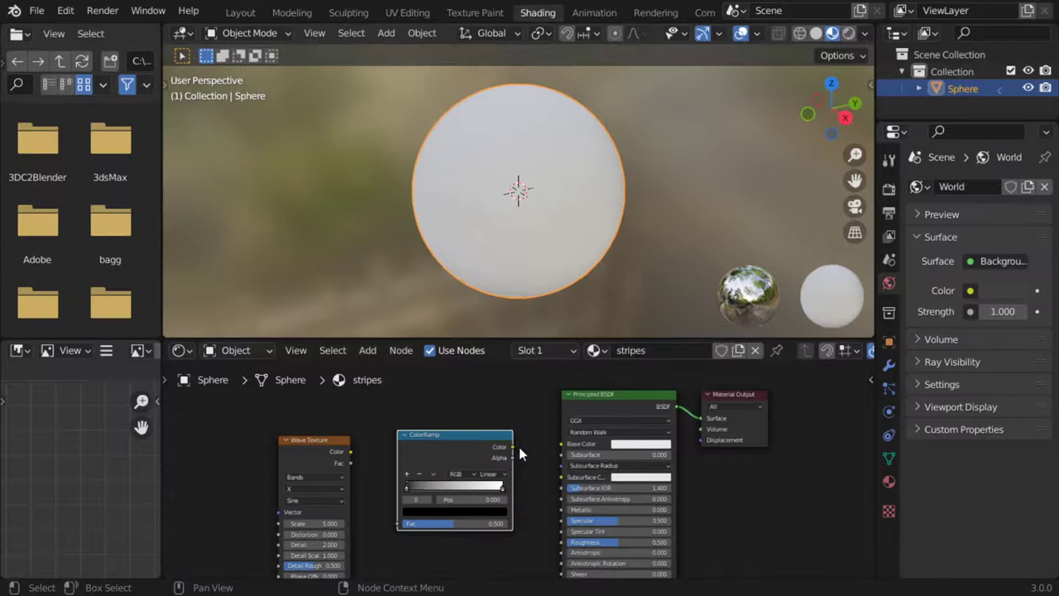
# Connect the ColorRamp's Color to the Principled BSDF's Base Color, and the Wave Texture's Color to the ColorRamp's Fac
pyautogui.moveTo(517, 447); pyautogui.dragTo(561, 444)
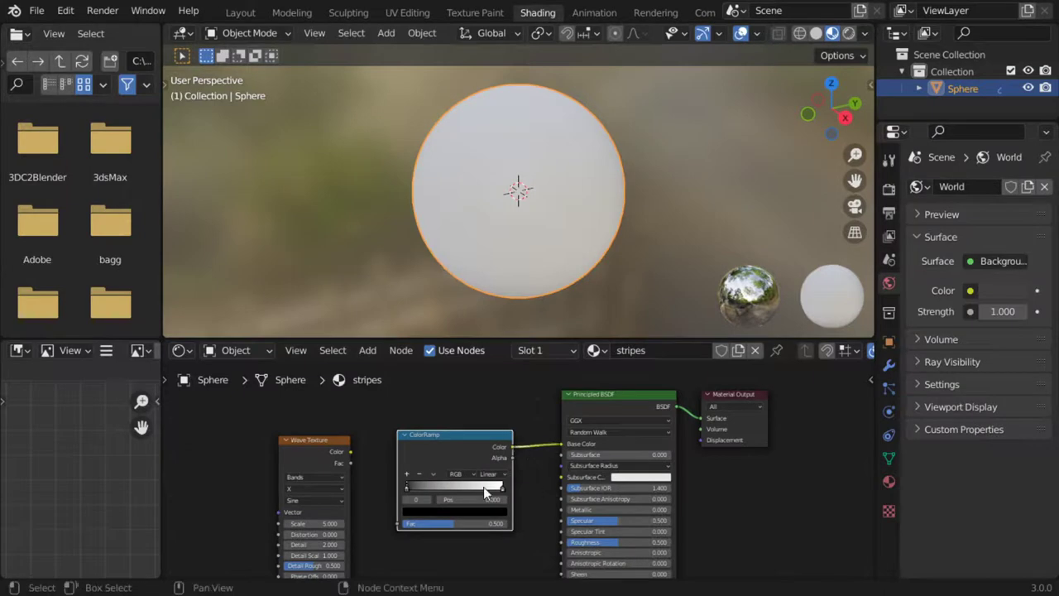
pyautogui.click(351, 452)
pyautogui.moveTo(399, 264); pyautogui.dragTo(611, 196, button='middle')
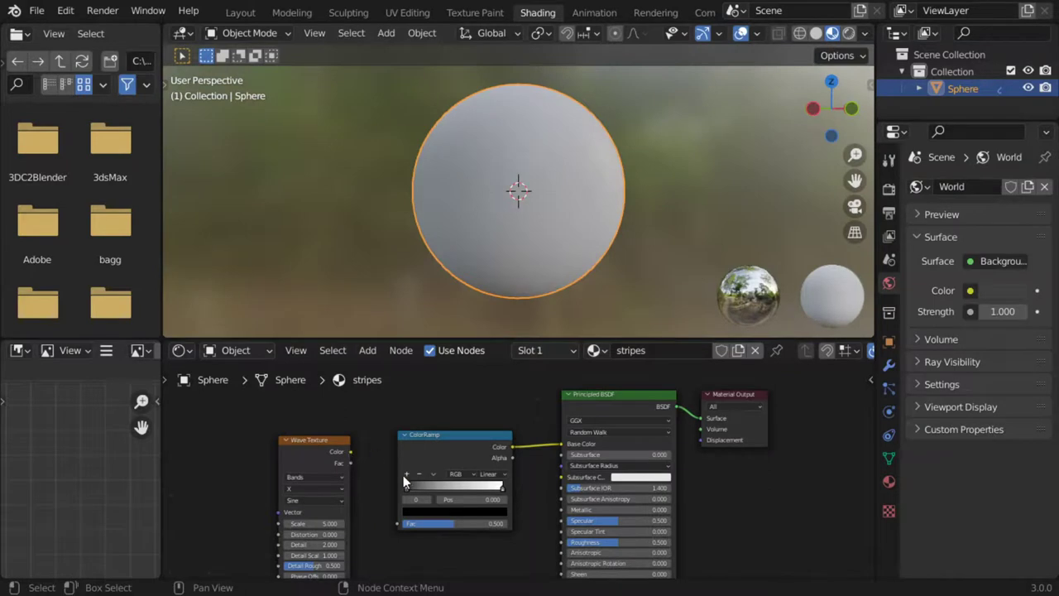
pyautogui.moveTo(407, 489)
pyautogui.mouseDown()
pyautogui.moveTo(461, 490)
pyautogui.moveTo(405, 505)
pyautogui.mouseUp()
pyautogui.moveTo(346, 452); pyautogui.dragTo(354, 454)
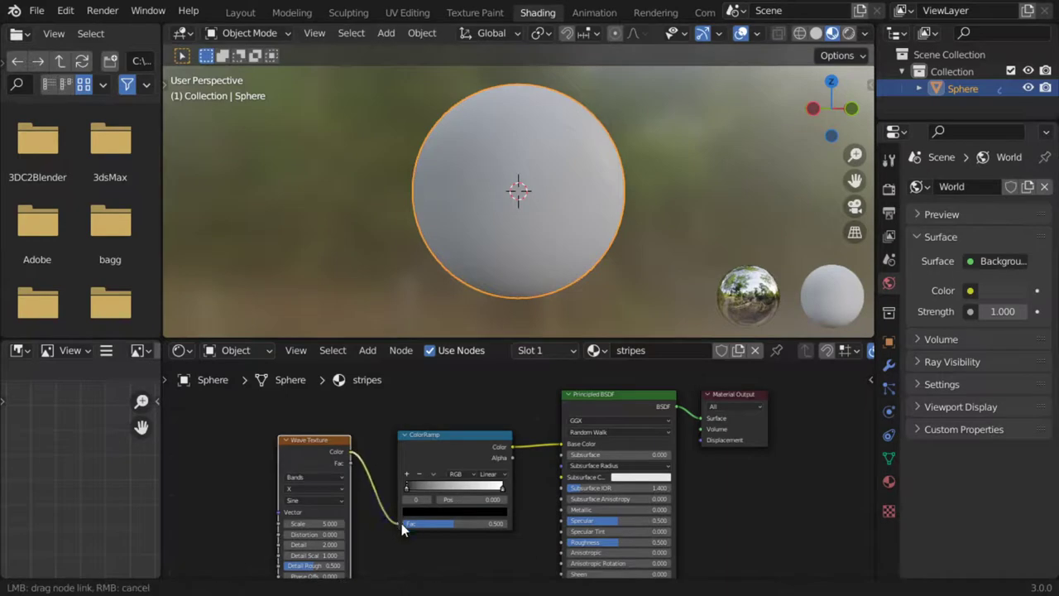
pyautogui.moveTo(401, 522); pyautogui.dragTo(402, 522)
pyautogui.moveTo(351, 454); pyautogui.dragTo(401, 523)
# View the sphere from the front and set the Wave Texture's bands direction to Z
pyautogui.moveTo(463, 248); pyautogui.dragTo(608, 220, button='middle')
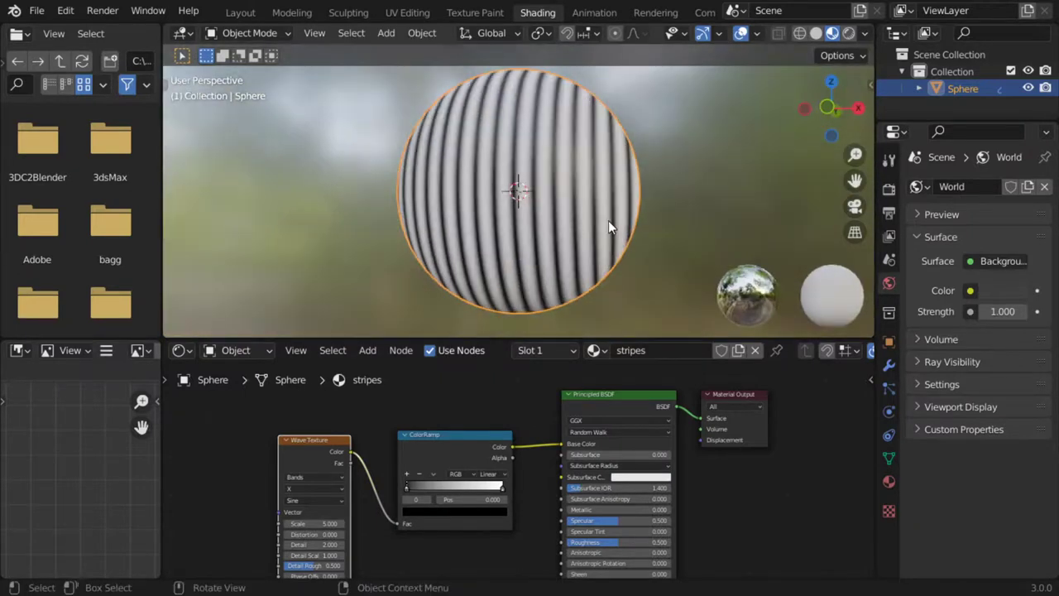
pyautogui.press('KP_1')
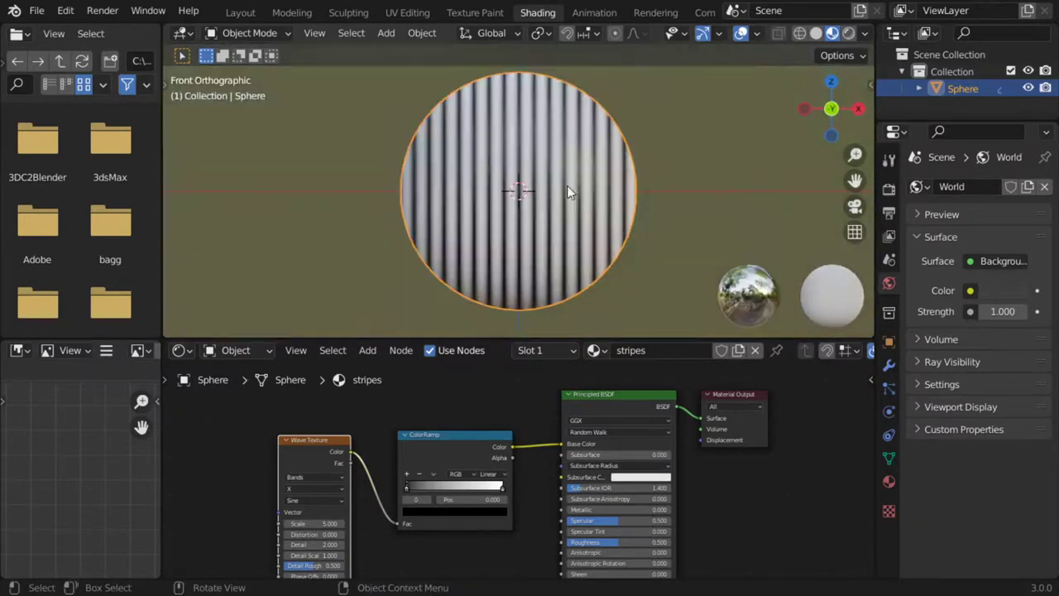
pyautogui.click(318, 489)
pyautogui.click(310, 522)
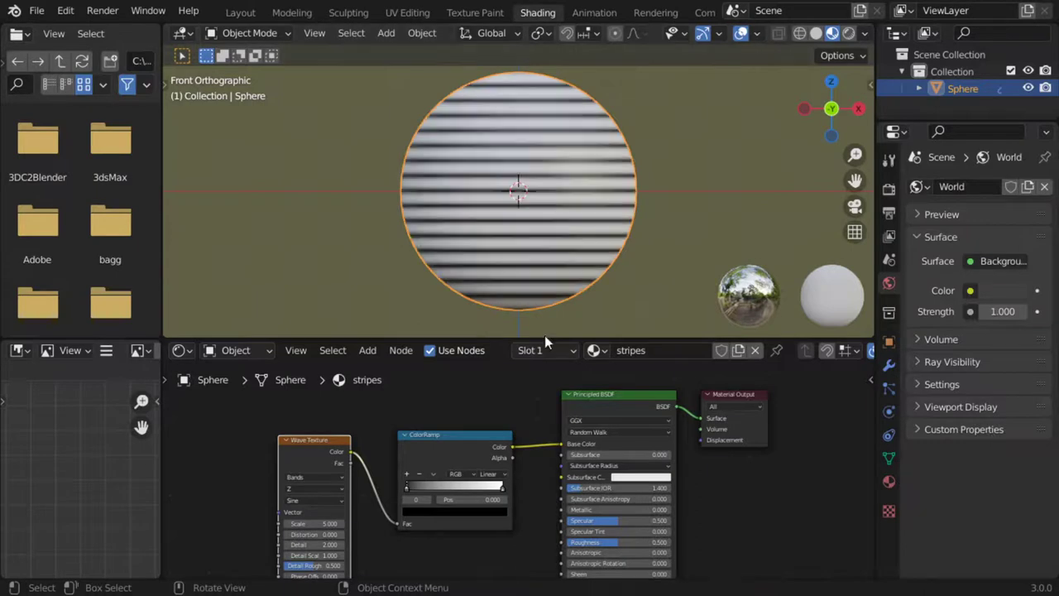
# Set the Wave Texture to Rings with Spherical direction and a Saw wave profile
pyautogui.click(332, 500)
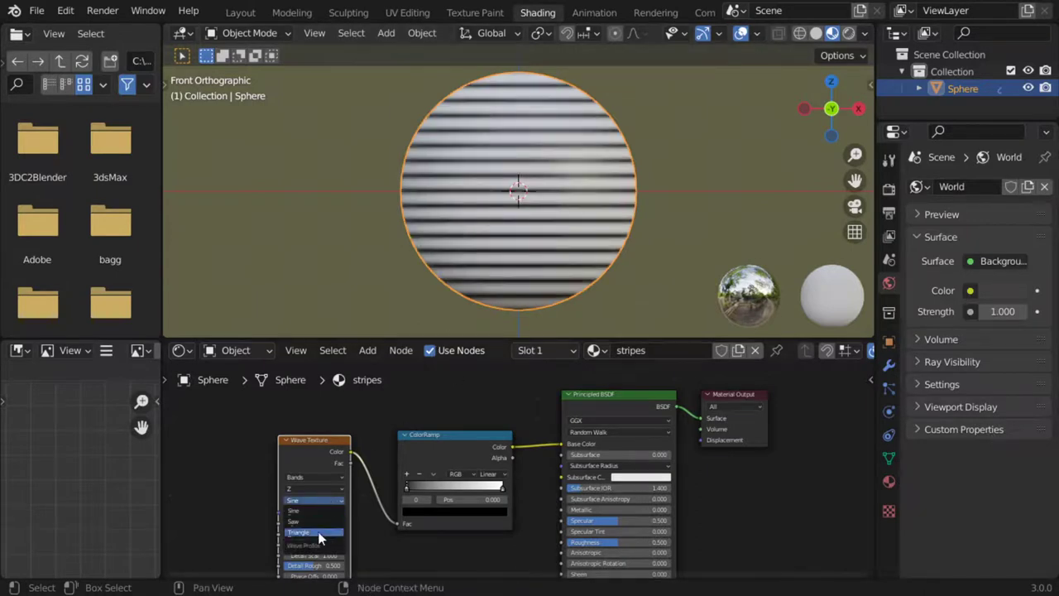
pyautogui.keyDown('ctrl'); pyautogui.keyDown('alt'); pyautogui.moveTo(362, 490); pyautogui.dragTo(427, 426); pyautogui.keyUp('alt'); pyautogui.keyUp('ctrl')
pyautogui.click(426, 430)
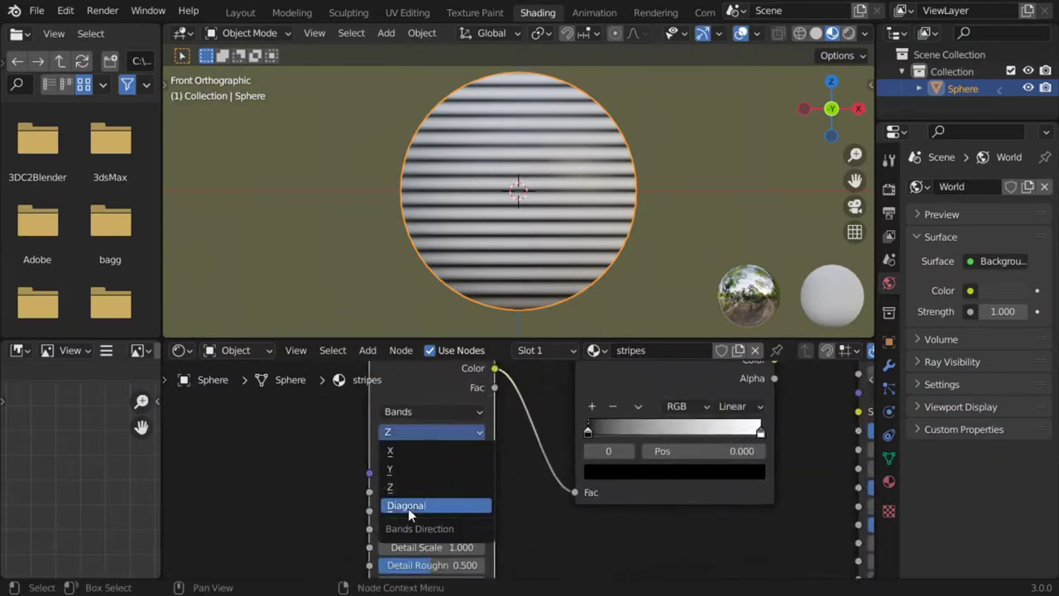
pyautogui.click(410, 411)
pyautogui.click(414, 449)
pyautogui.click(412, 432)
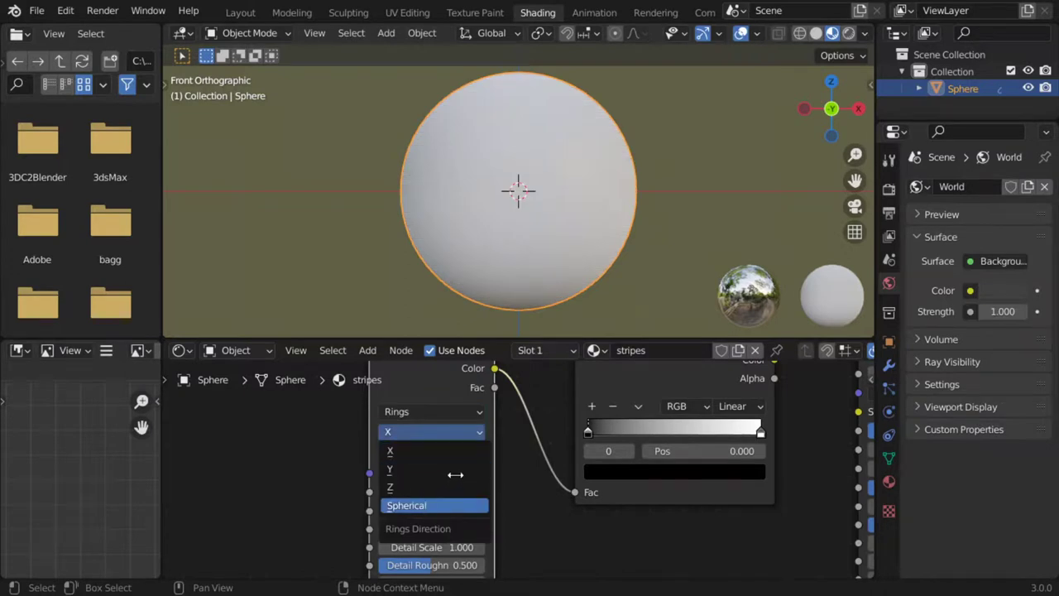
pyautogui.click(447, 504)
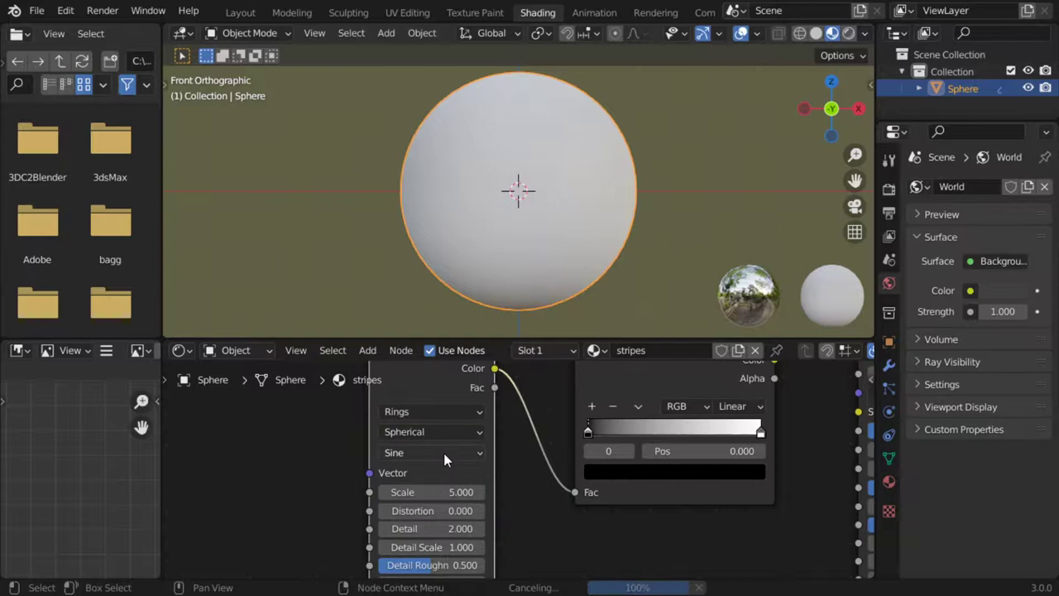
pyautogui.click(443, 457)
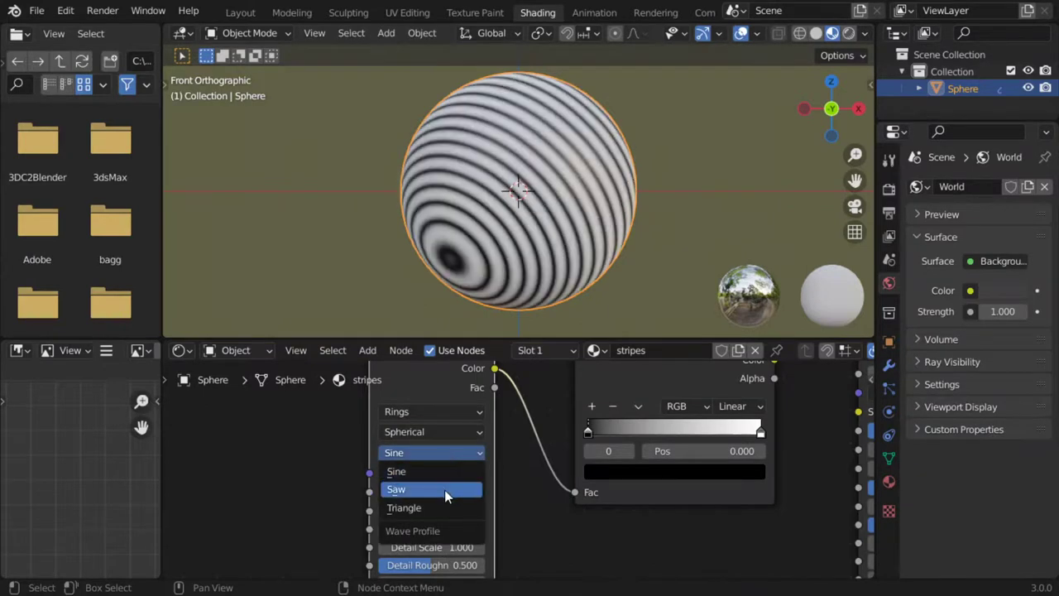
pyautogui.click(444, 489)
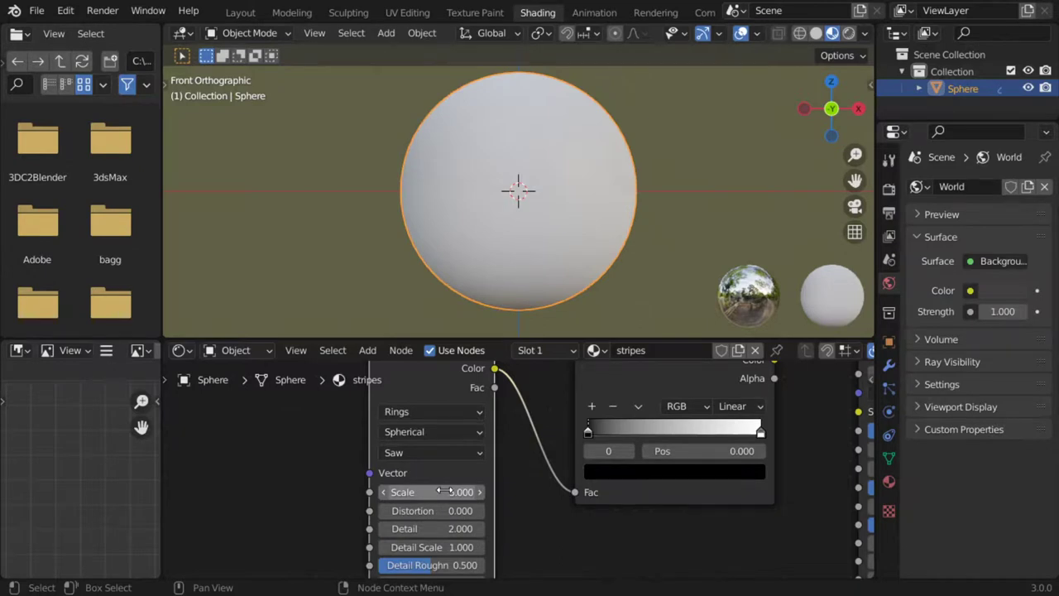
# Set the Wave Texture's scale to 3 and inspect the stripes on the sphere
pyautogui.click(444, 491)
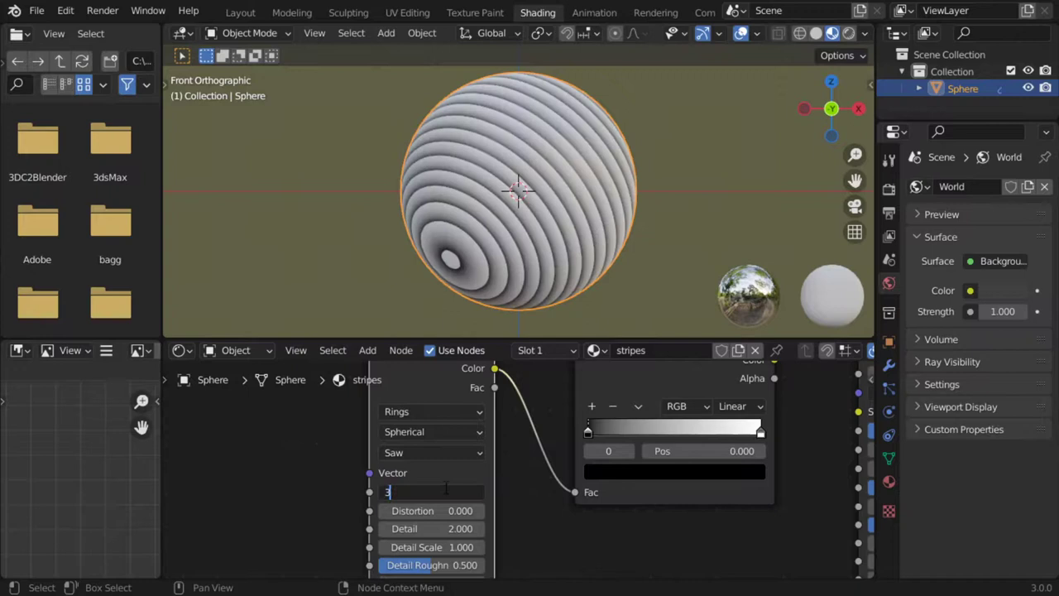
pyautogui.press('Return')
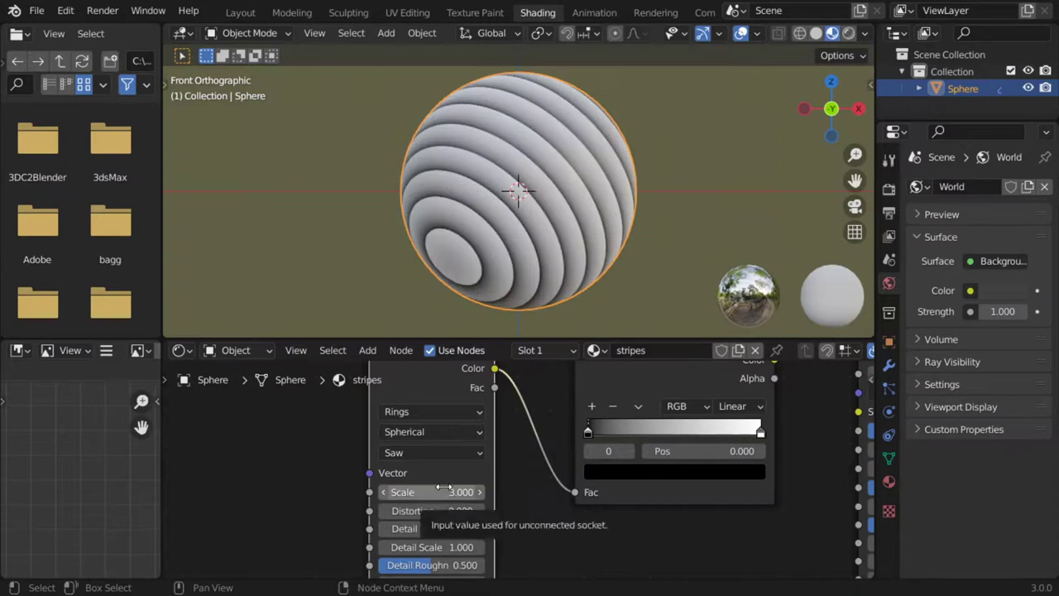
pyautogui.moveTo(648, 168); pyautogui.dragTo(580, 177, button='middle')
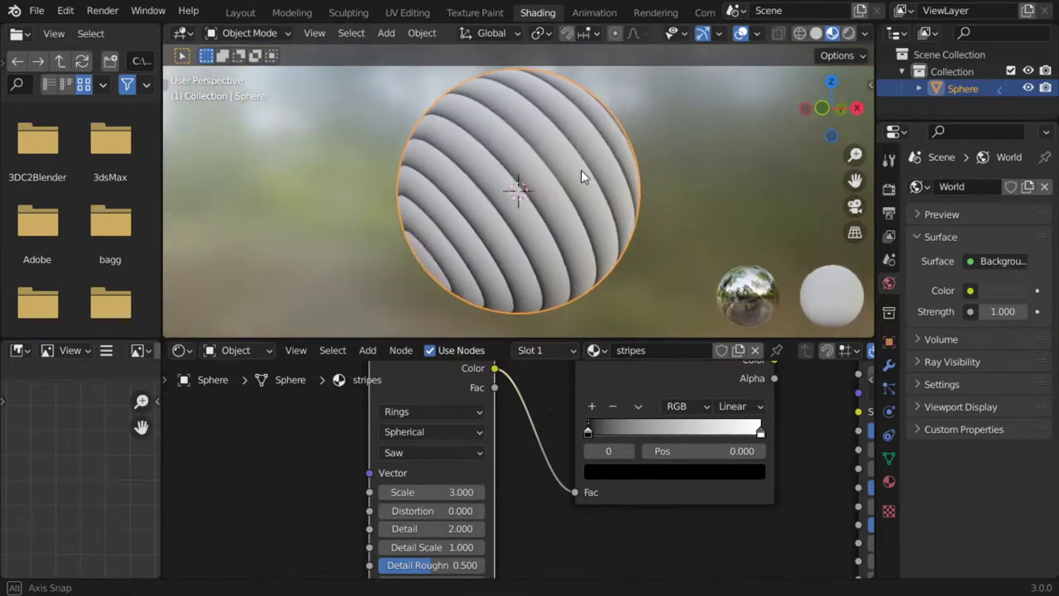
# Raise the Wave Texture's scale to 3.4 and increase it one increment further to 3.5
pyautogui.click(455, 487)
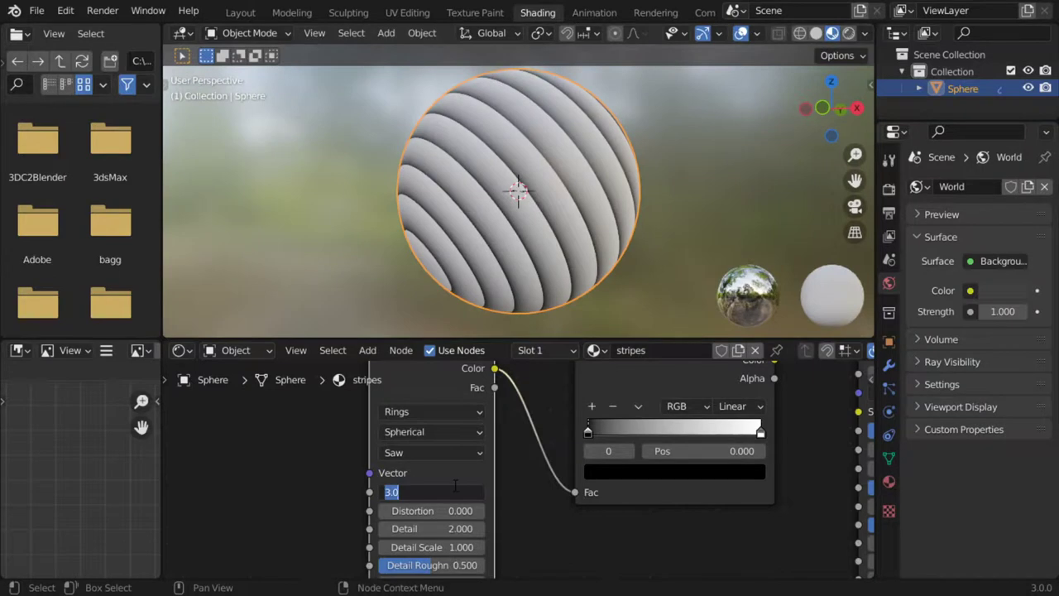
pyautogui.write('3.4')
pyautogui.press('Return')
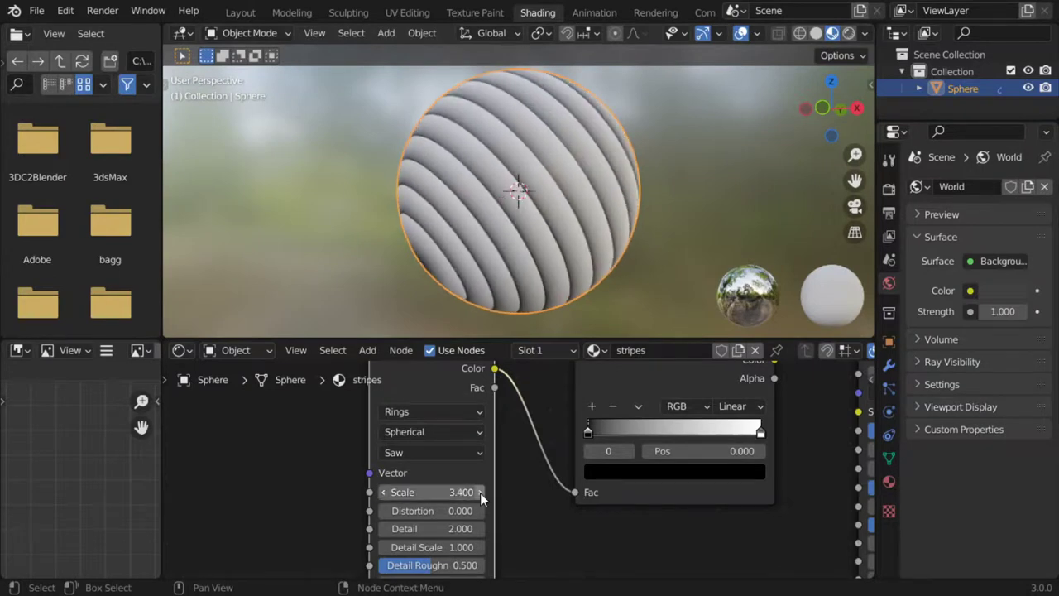
pyautogui.click(480, 493)
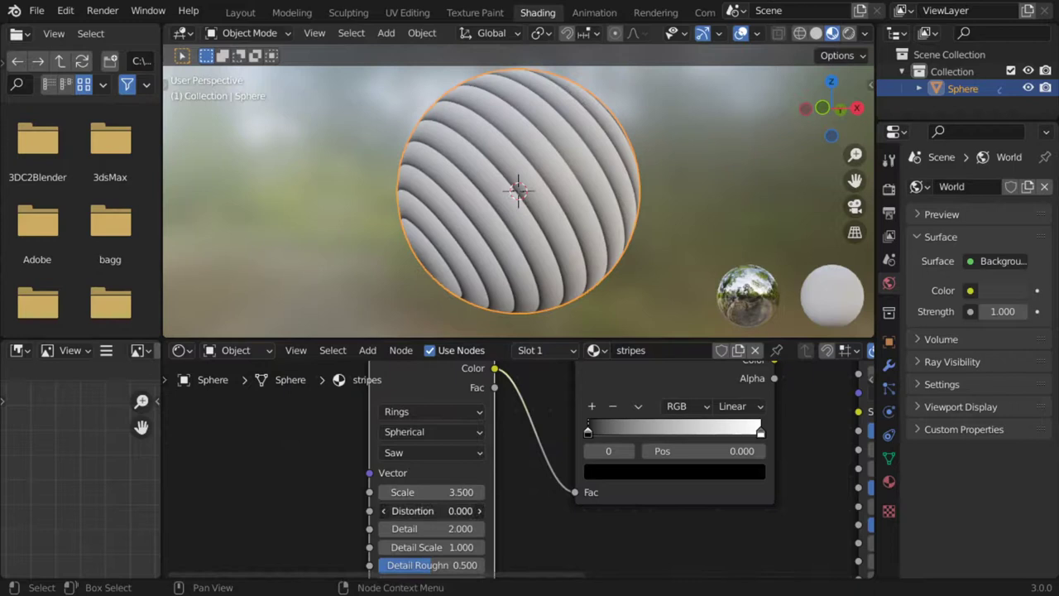
# Try a negative distortion on the Wave Texture and reset the distortion to 0
pyautogui.moveTo(431, 510)
pyautogui.mouseDown()
pyautogui.moveTo(528, 511)
pyautogui.moveTo(392, 510)
pyautogui.mouseUp()
pyautogui.click(451, 515)
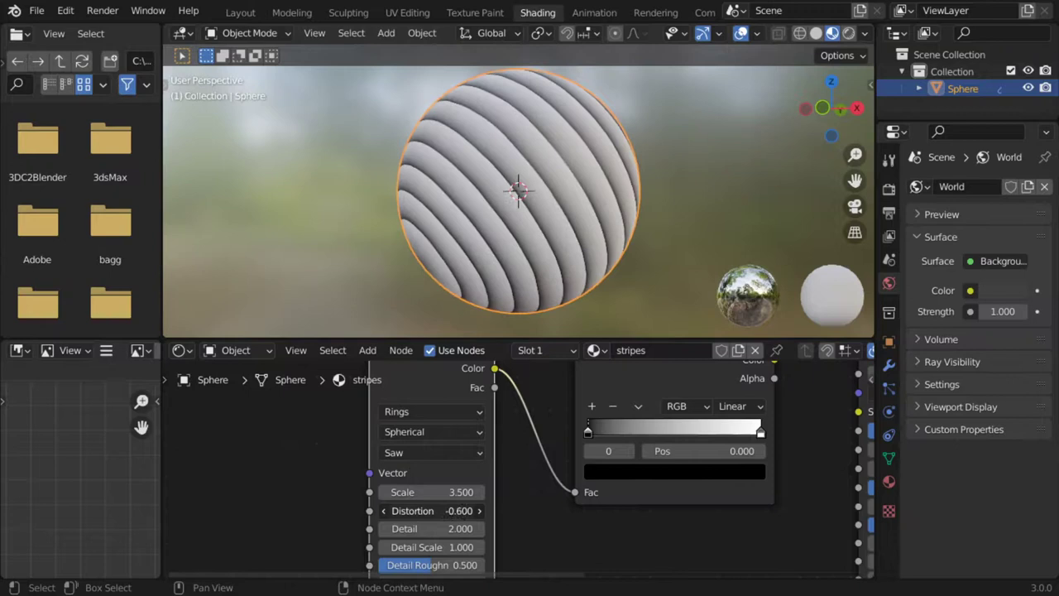
pyautogui.write('0')
pyautogui.press('Return')
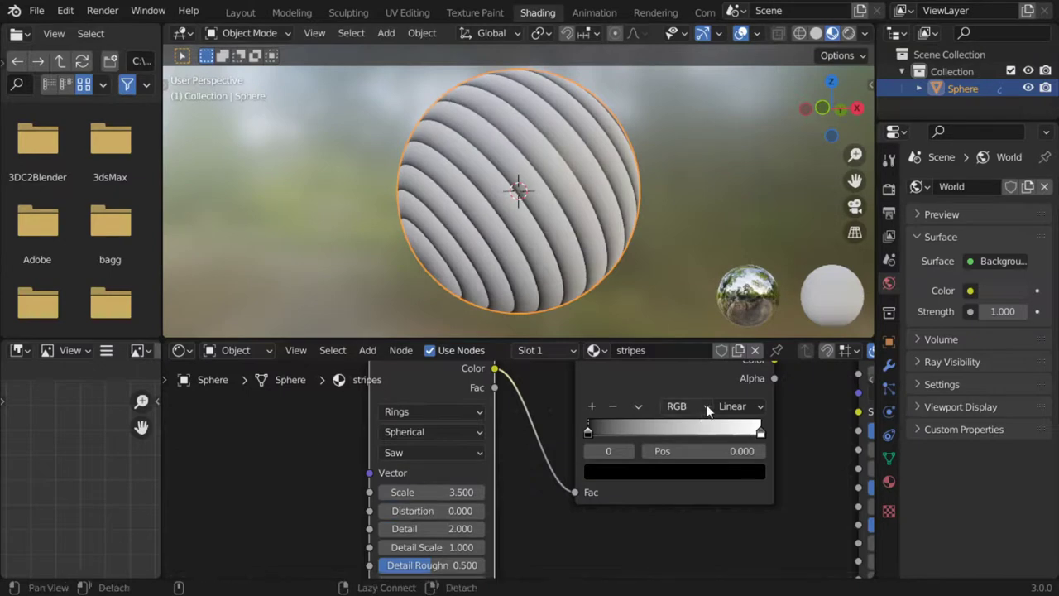
# Open the ColorRamp's interpolation options
pyautogui.moveTo(683, 407); pyautogui.dragTo(576, 435, button='middle')
pyautogui.moveTo(552, 242); pyautogui.dragTo(531, 190, button='middle')
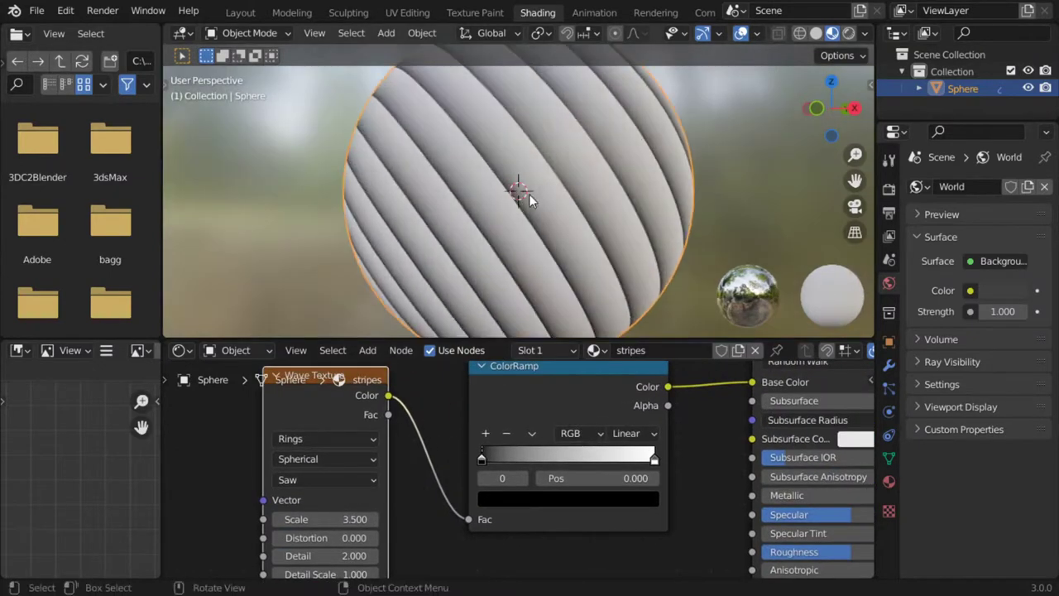
pyautogui.click(641, 435)
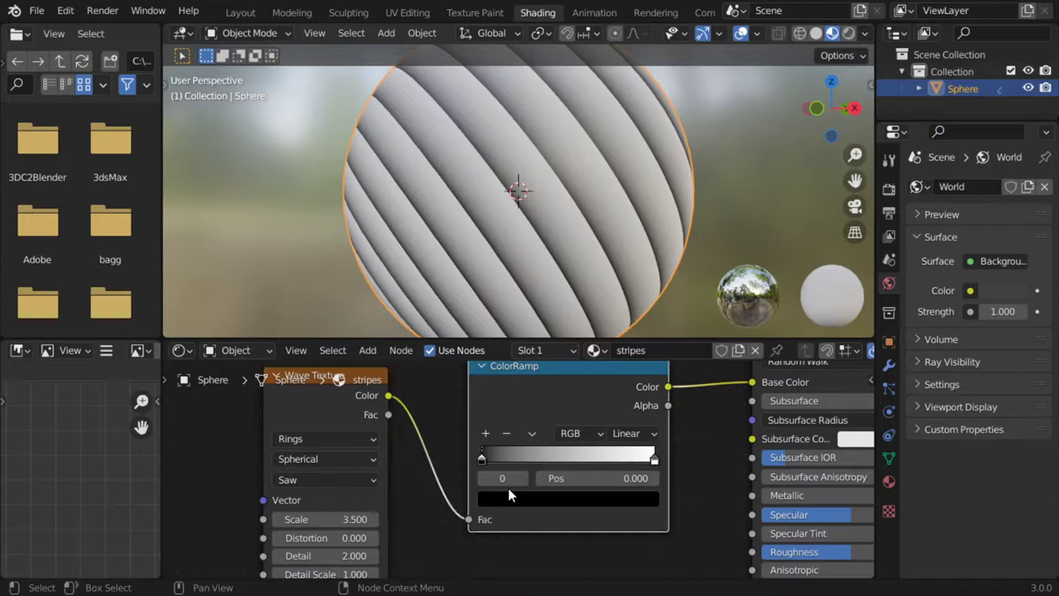
# Change the ColorRamp's white end stop to bright red
pyautogui.click(653, 459)
pyautogui.click(624, 498)
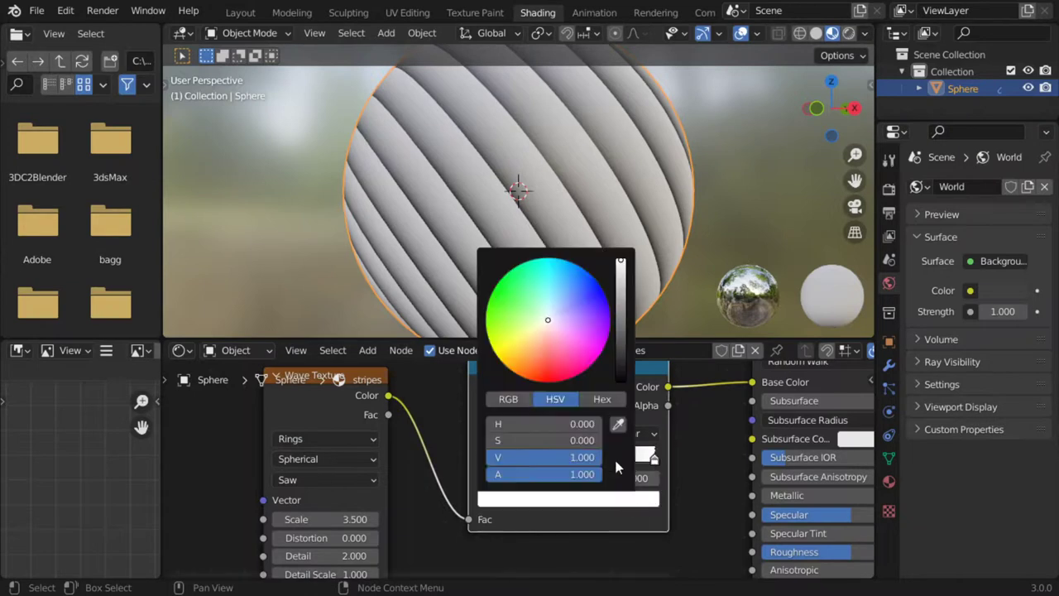
pyautogui.click(560, 364)
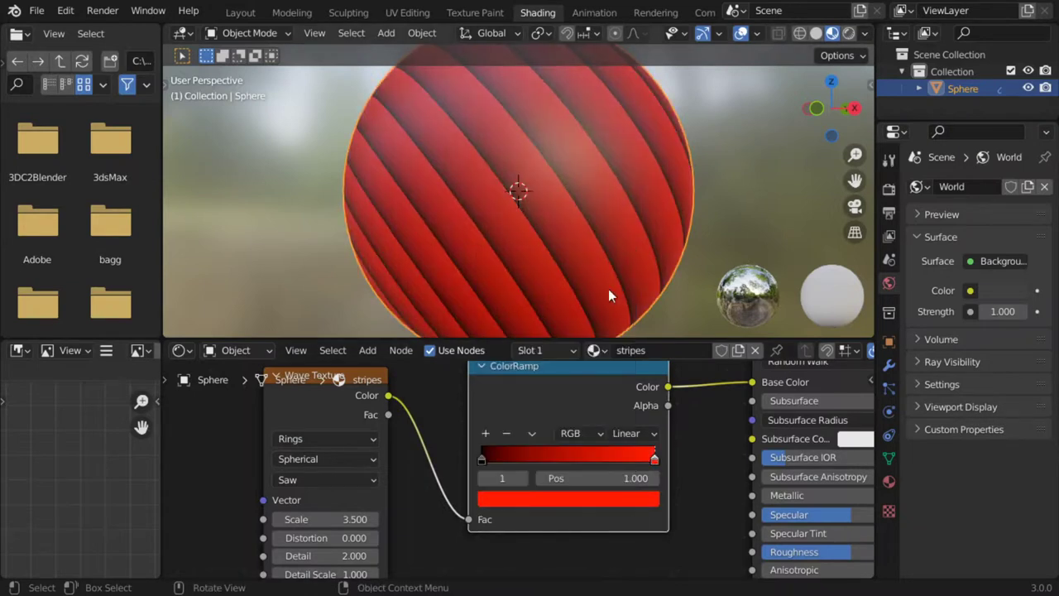
# Set the ColorRamp's interpolation to Constant and move the red stop to position 0.33
pyautogui.click(635, 433)
pyautogui.click(646, 521)
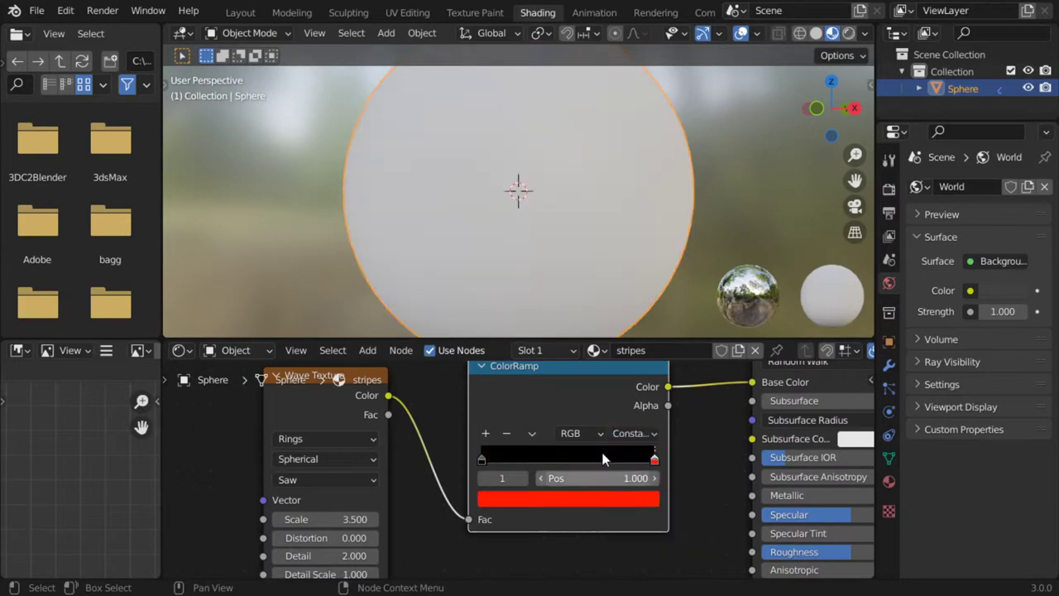
pyautogui.click(616, 478)
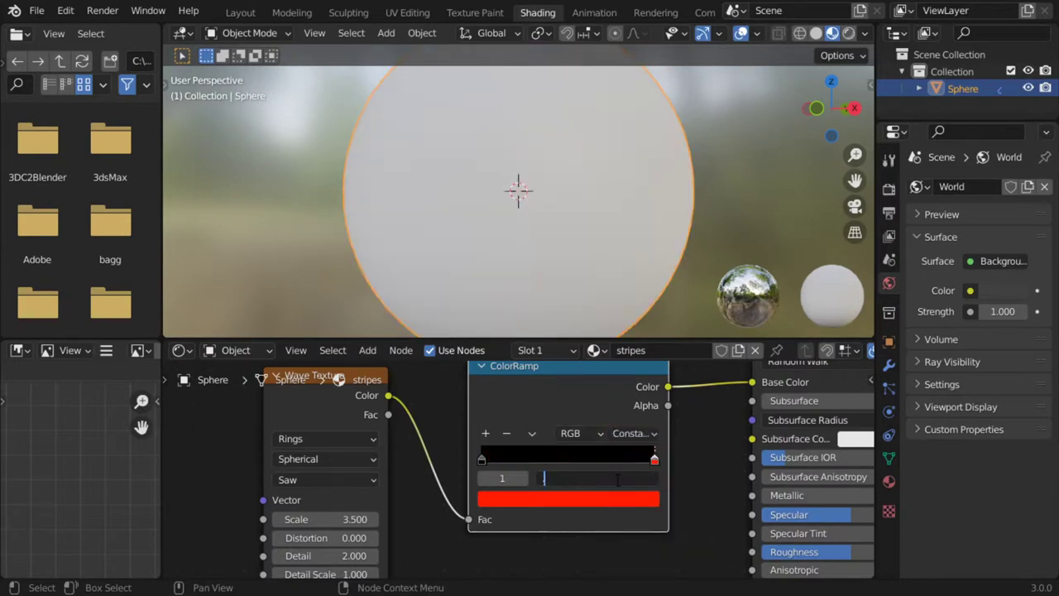
pyautogui.press('Return')
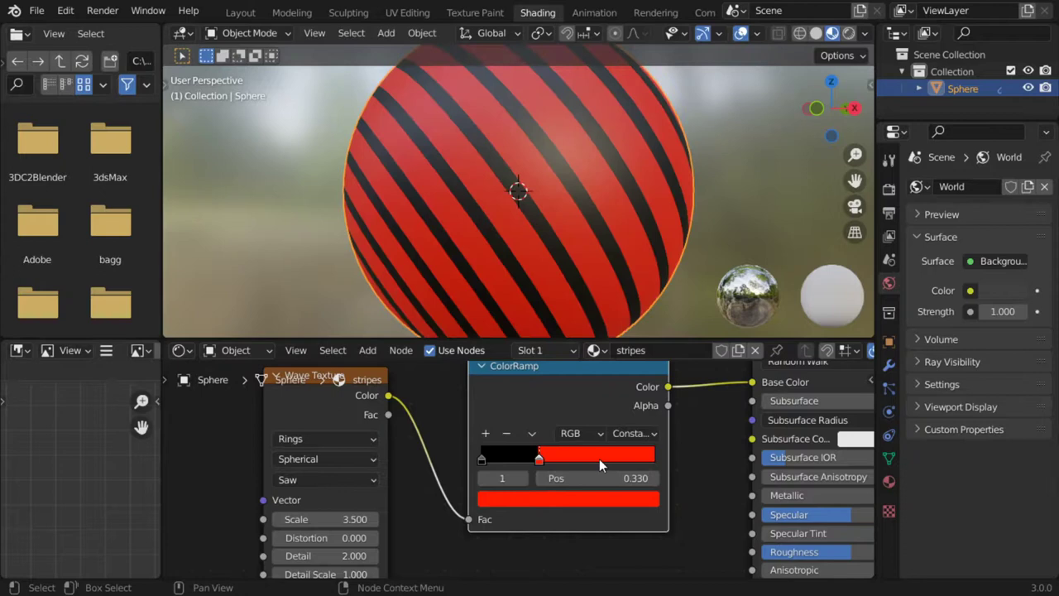
# Add a third stop to the ColorRamp and place it at position 0.67
pyautogui.click(485, 432)
pyautogui.click(597, 499)
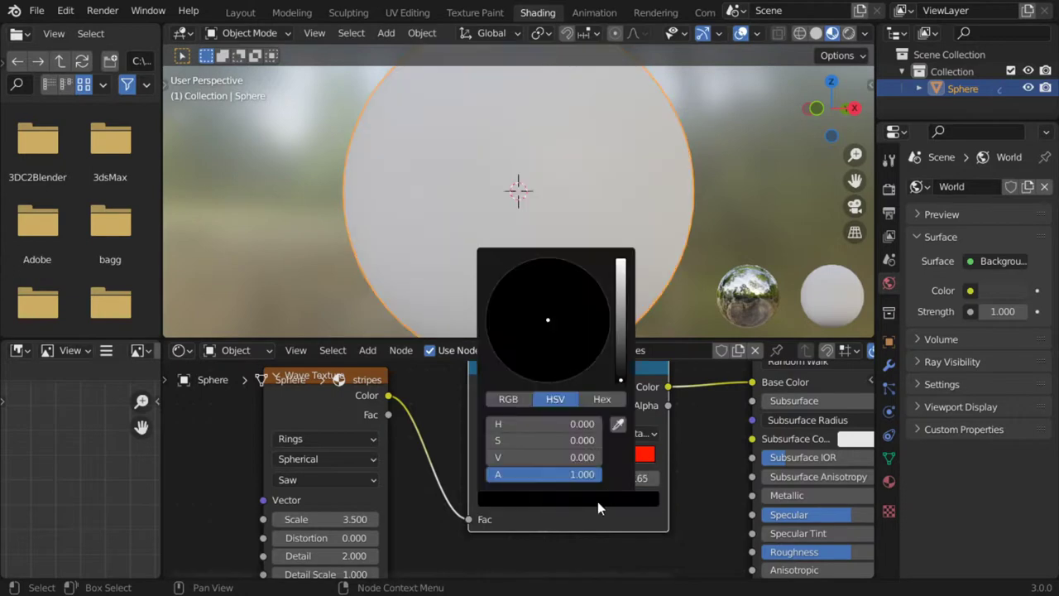
pyautogui.click(635, 478)
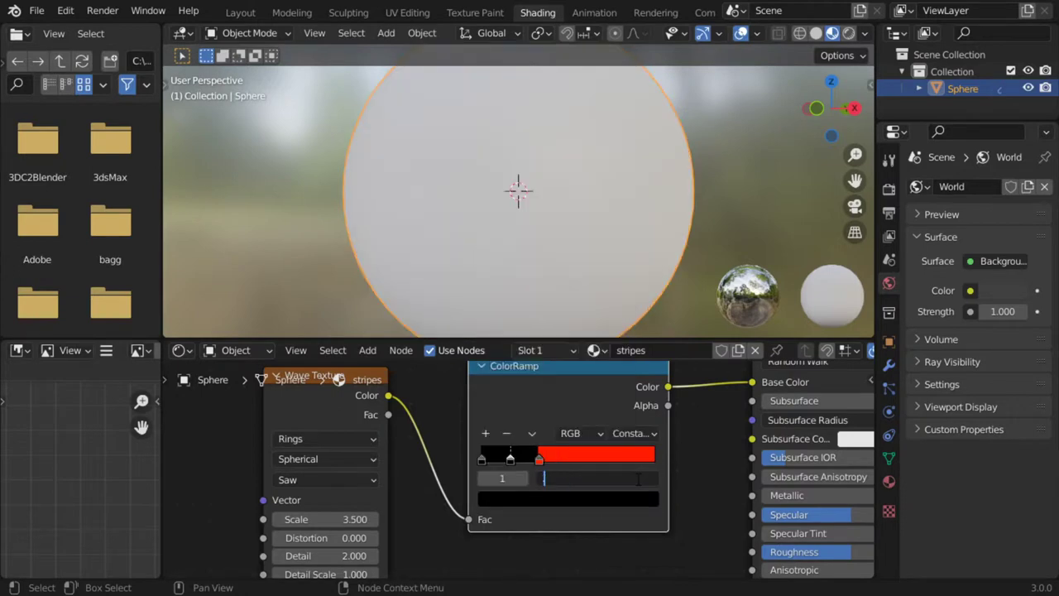
pyautogui.press('Return')
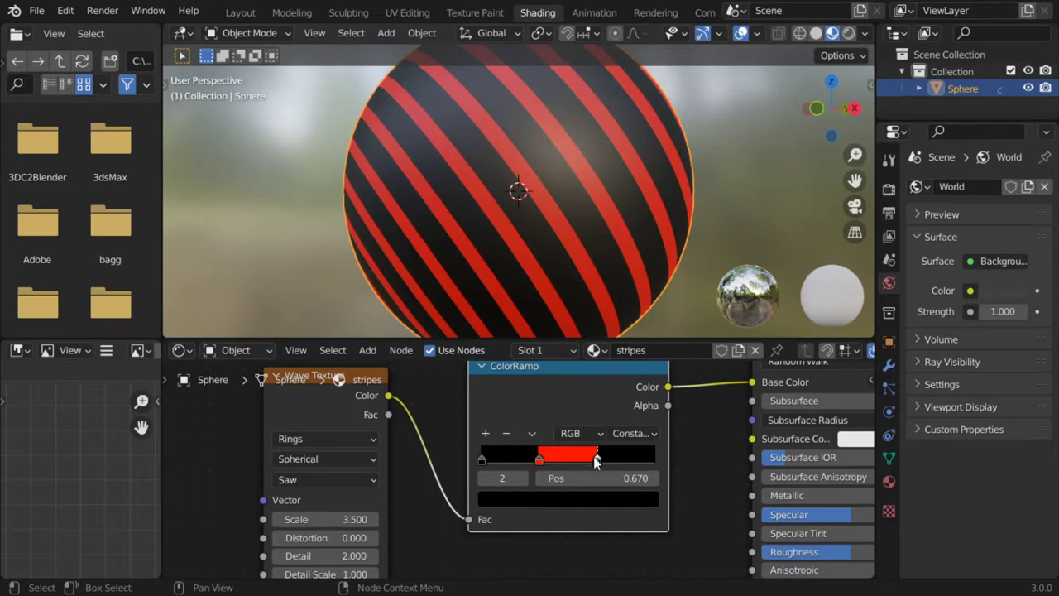
# Colour the ColorRamp stop at position 0.67 bright orange, after trying dark blue and brown shades
pyautogui.click(621, 499)
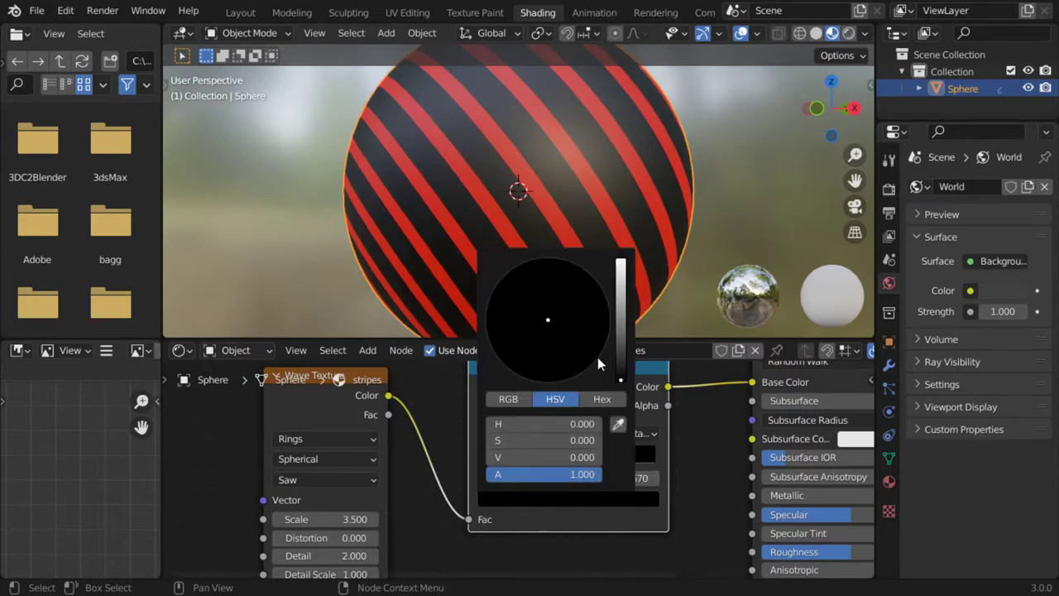
pyautogui.moveTo(620, 357); pyautogui.dragTo(620, 346)
pyautogui.click(569, 358)
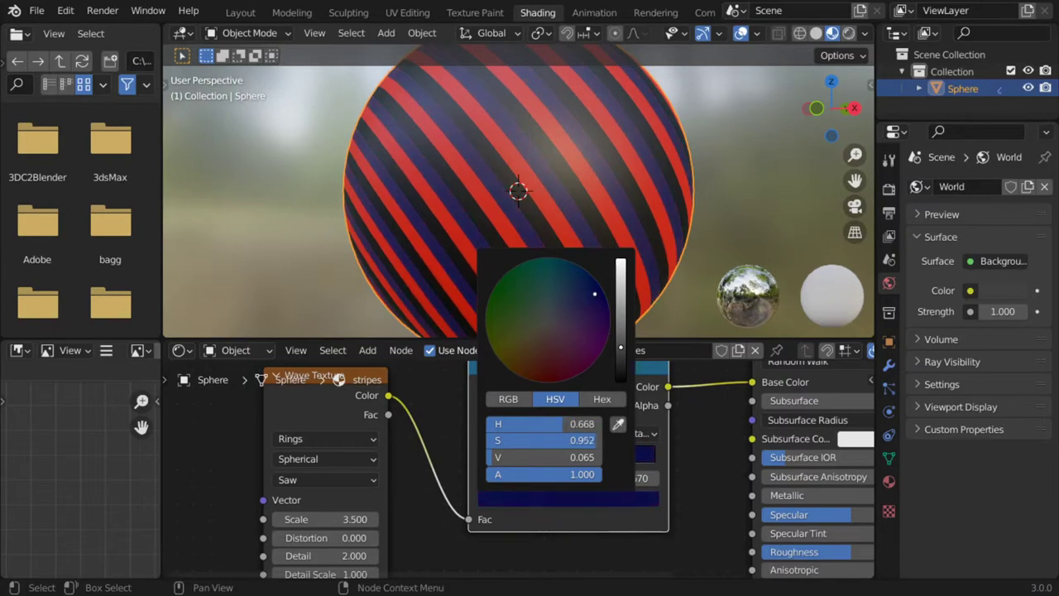
pyautogui.moveTo(593, 293); pyautogui.dragTo(584, 315)
pyautogui.moveTo(549, 368); pyautogui.dragTo(509, 369)
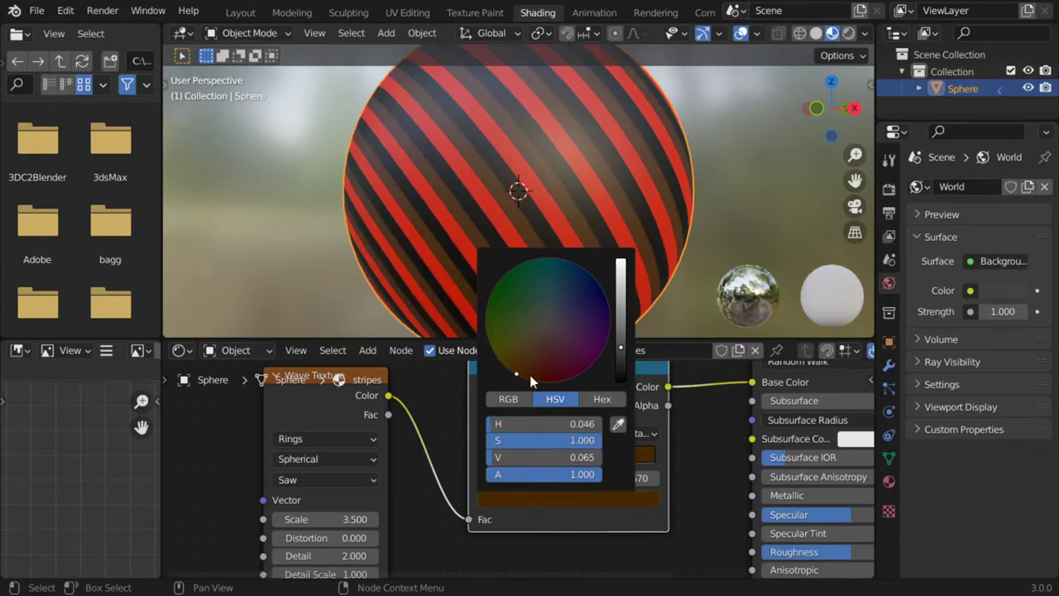
pyautogui.click(619, 273)
pyautogui.click(730, 198)
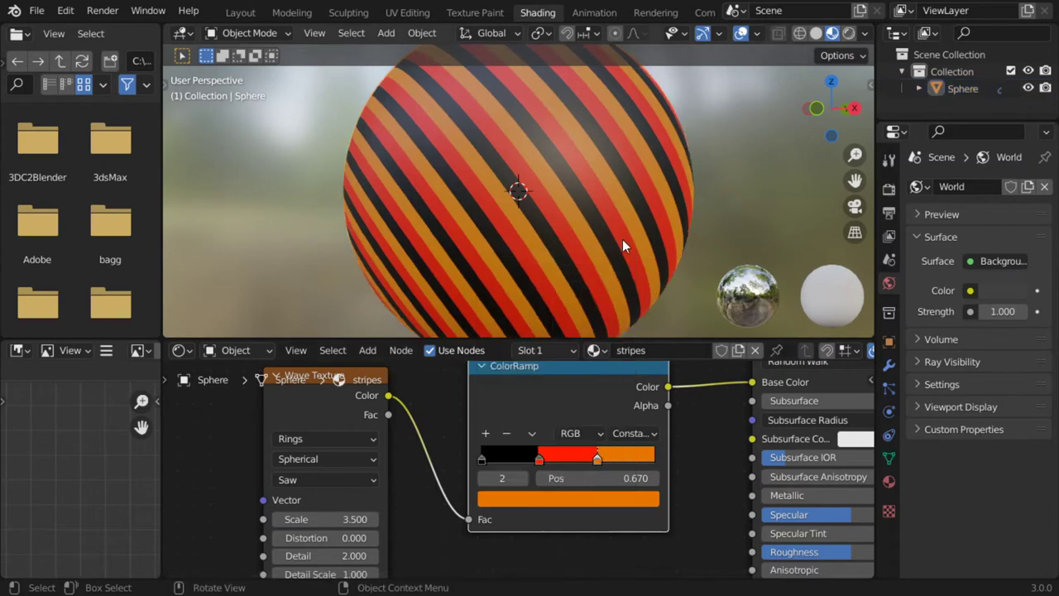
# Shift the ColorRamp's orange stop to about position 0.711 to narrow the orange stripes
pyautogui.moveTo(622, 239); pyautogui.dragTo(649, 214, button='middle')
pyautogui.keyDown('ctrl'); pyautogui.moveTo(614, 251); pyautogui.dragTo(609, 221, button='middle'); pyautogui.keyUp('ctrl')
pyautogui.moveTo(598, 461)
pyautogui.mouseDown()
pyautogui.moveTo(624, 460)
pyautogui.moveTo(581, 463)
pyautogui.moveTo(604, 463)
pyautogui.mouseUp()
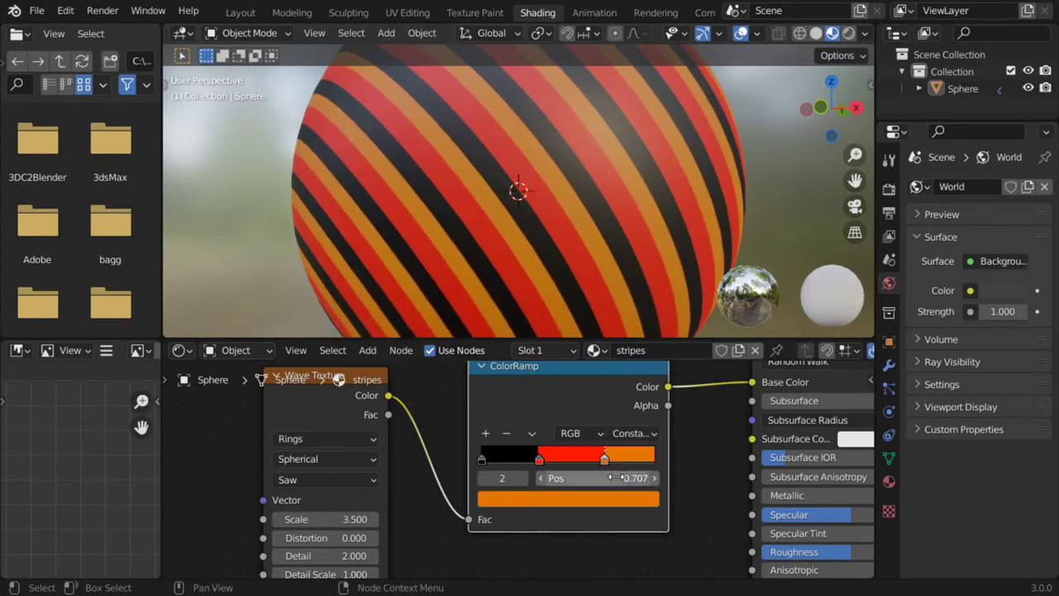
pyautogui.click(617, 477)
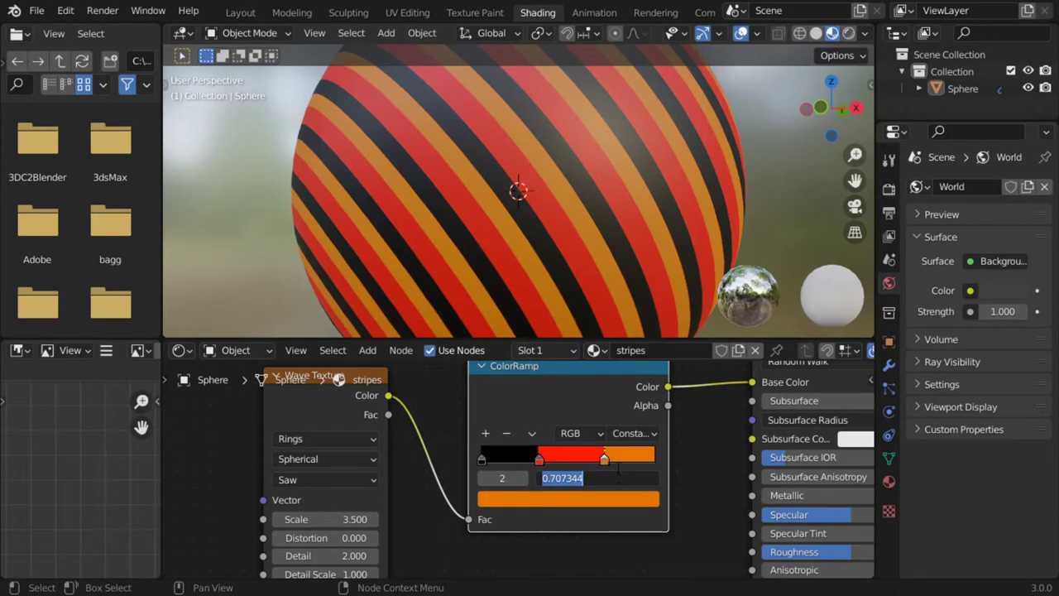
pyautogui.press('Return')
pyautogui.moveTo(605, 458)
pyautogui.mouseDown()
pyautogui.moveTo(619, 458)
pyautogui.moveTo(581, 472)
pyautogui.moveTo(613, 474)
pyautogui.moveTo(602, 474)
pyautogui.mouseUp()
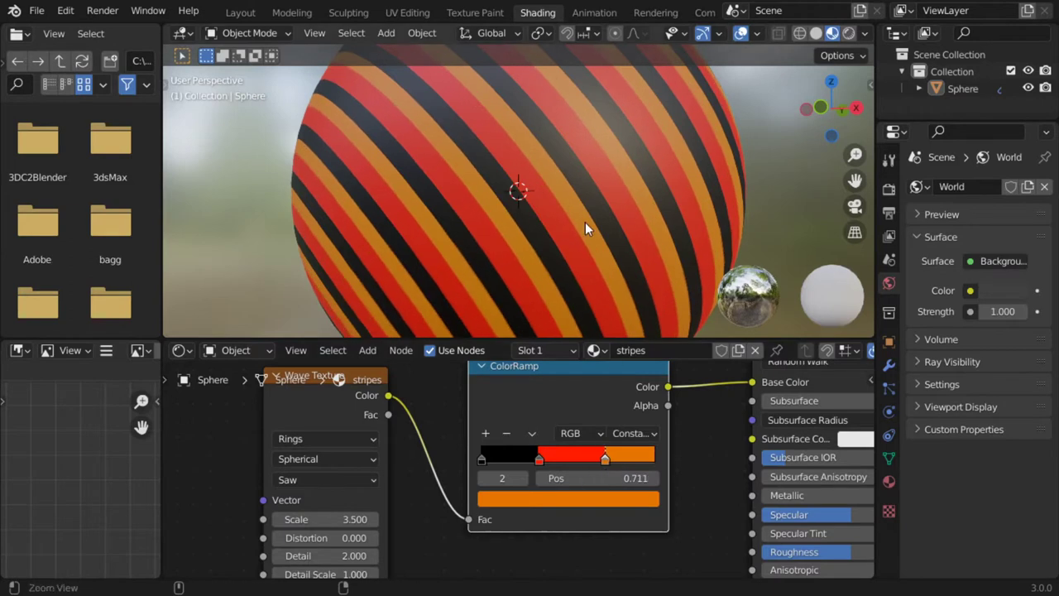
# Try jagged stripes by setting the Wave Texture's distortion to 2.4, detail to 5 and detail scale to 2.9
pyautogui.scroll(-2, 587, 240)
pyautogui.moveTo(395, 533); pyautogui.dragTo(398, 492, button='middle')
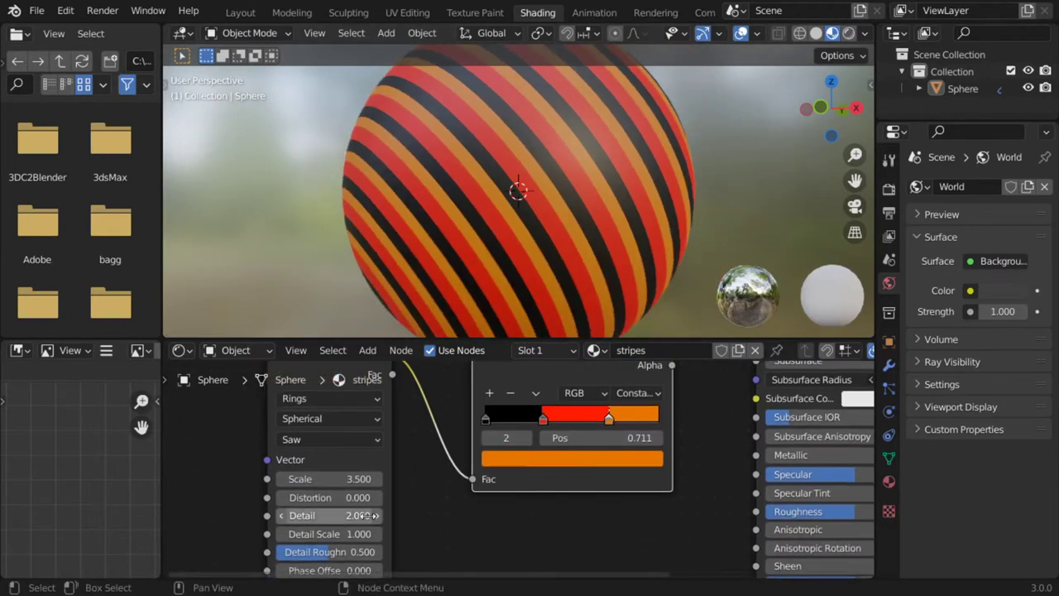
pyautogui.moveTo(349, 515); pyautogui.dragTo(393, 534)
pyautogui.scroll(3, 406, 281)
pyautogui.scroll(-2, 384, 288)
pyautogui.scroll(-2, 384, 289)
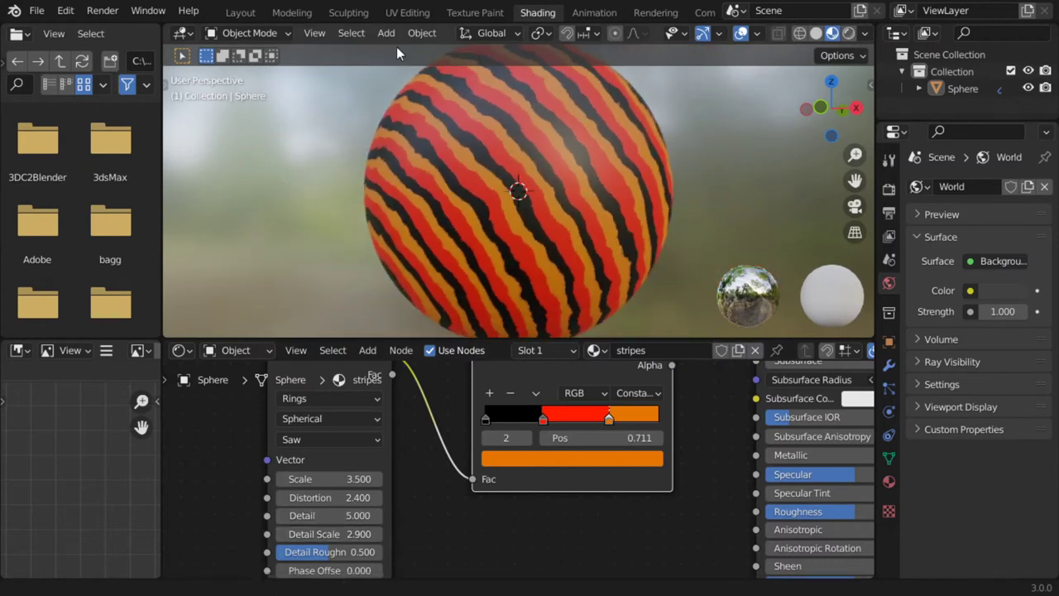
pyautogui.moveTo(399, 184); pyautogui.dragTo(605, 258, button='middle')
# Set the Wave Texture's distortion, detail and detail scale all to 0 for smooth stripes
pyautogui.moveTo(343, 515); pyautogui.dragTo(344, 533)
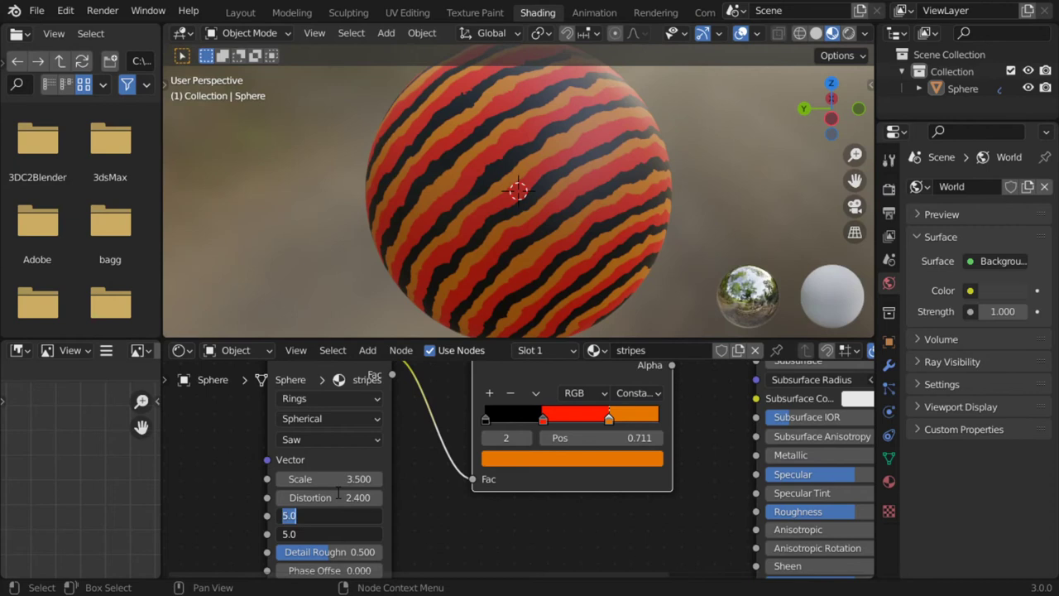
pyautogui.press('Escape')
pyautogui.moveTo(343, 496); pyautogui.dragTo(344, 534)
pyautogui.write('0')
pyautogui.press('Return')
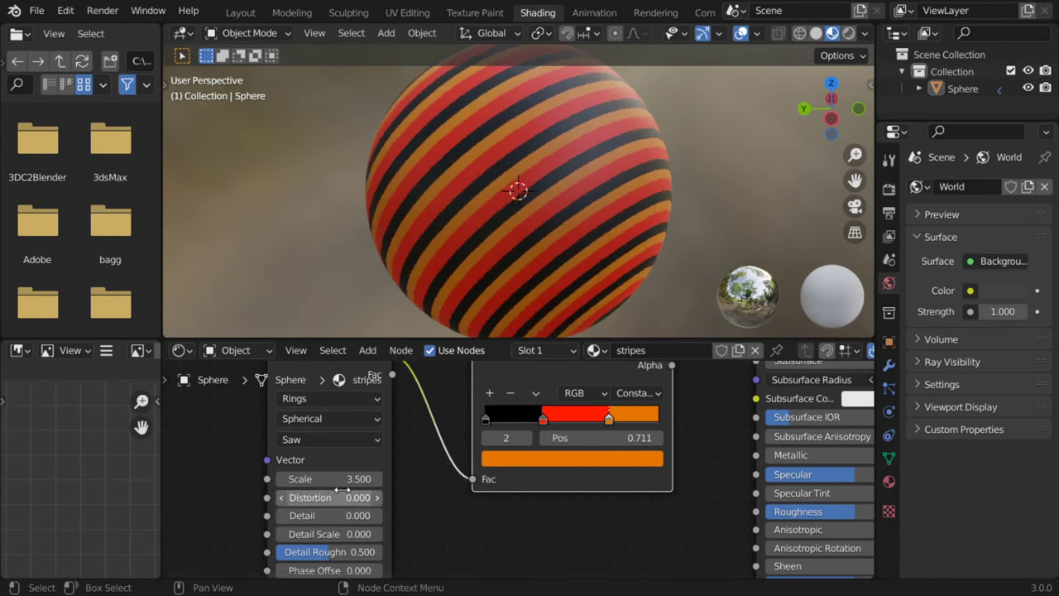
pyautogui.keyDown('ctrl'); pyautogui.moveTo(555, 166); pyautogui.dragTo(566, 147, button='middle'); pyautogui.keyUp('ctrl')
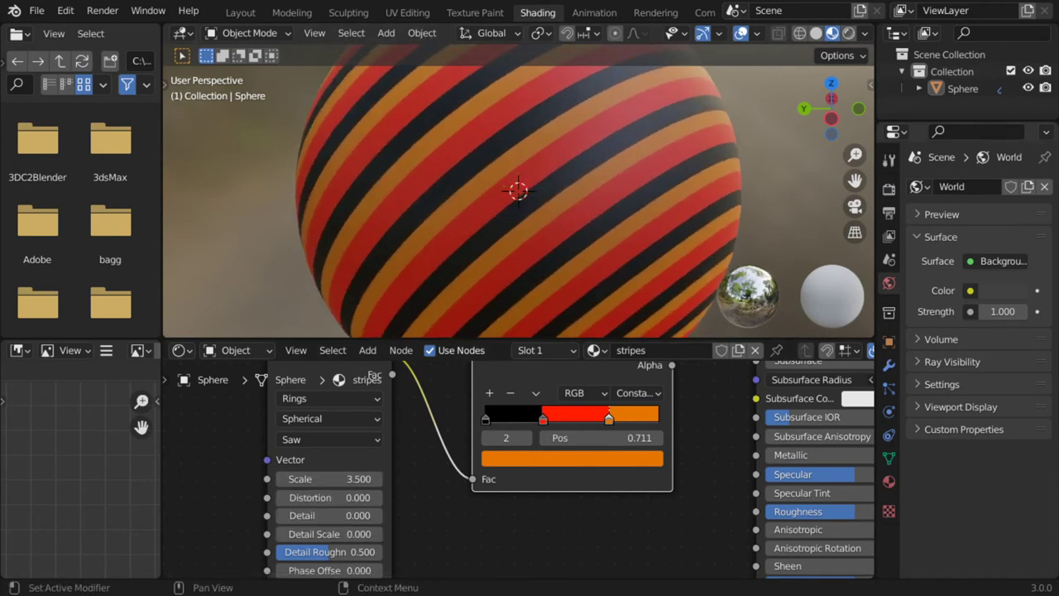